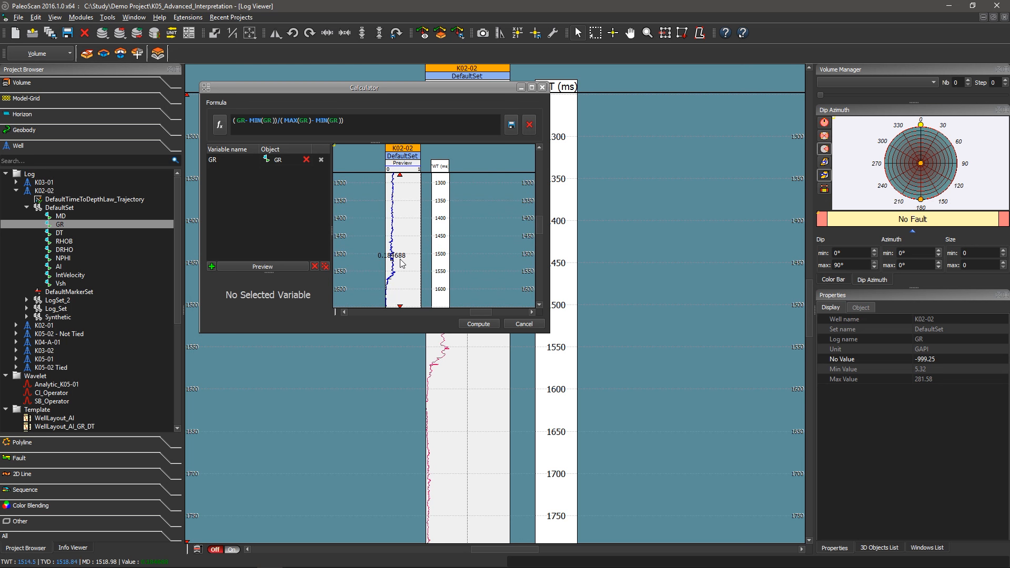
- Review the functions, pre-written formulae and variables available for the log calculator's formula
left_click(222, 128)
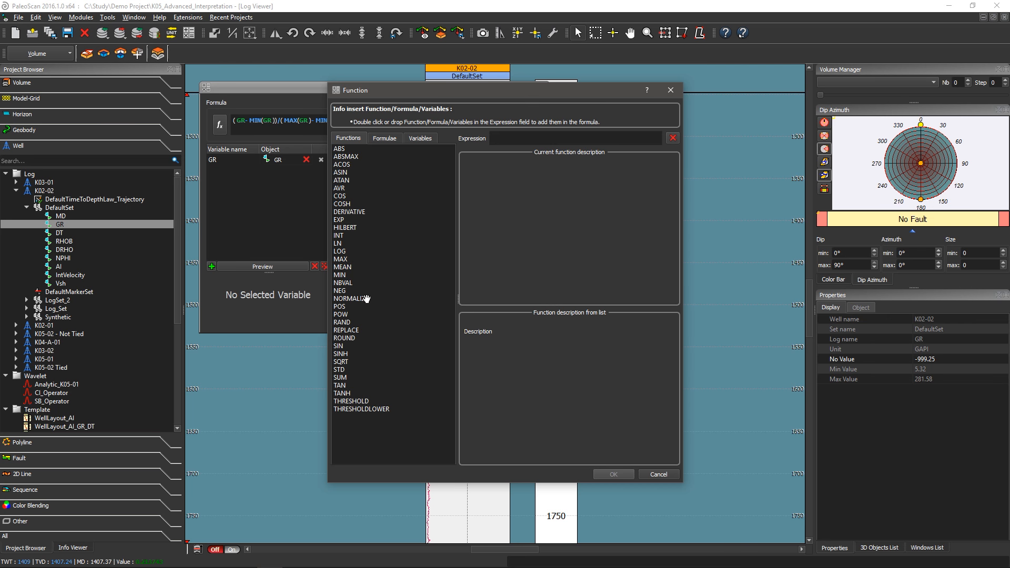
left_click(393, 141)
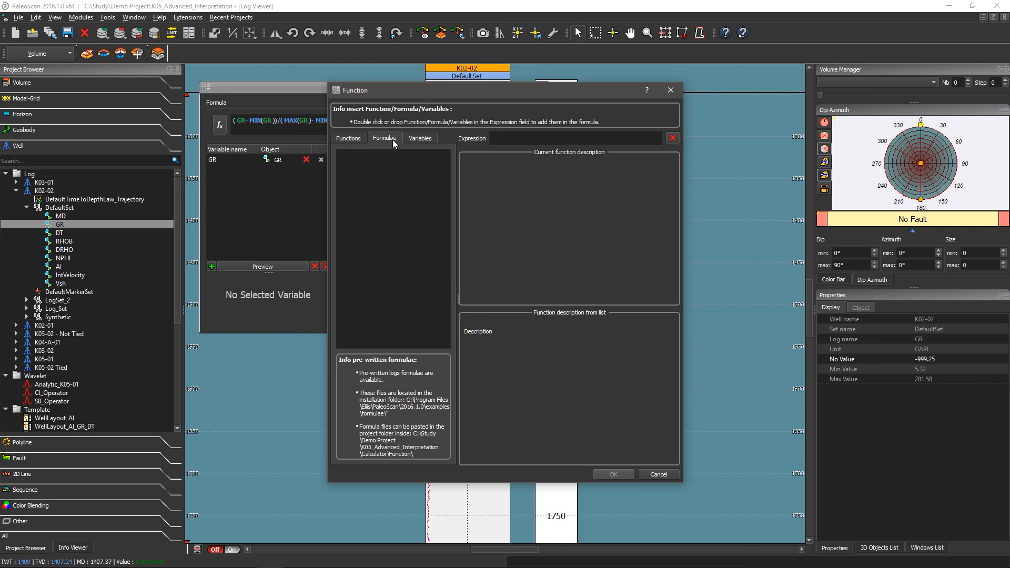
left_click(416, 138)
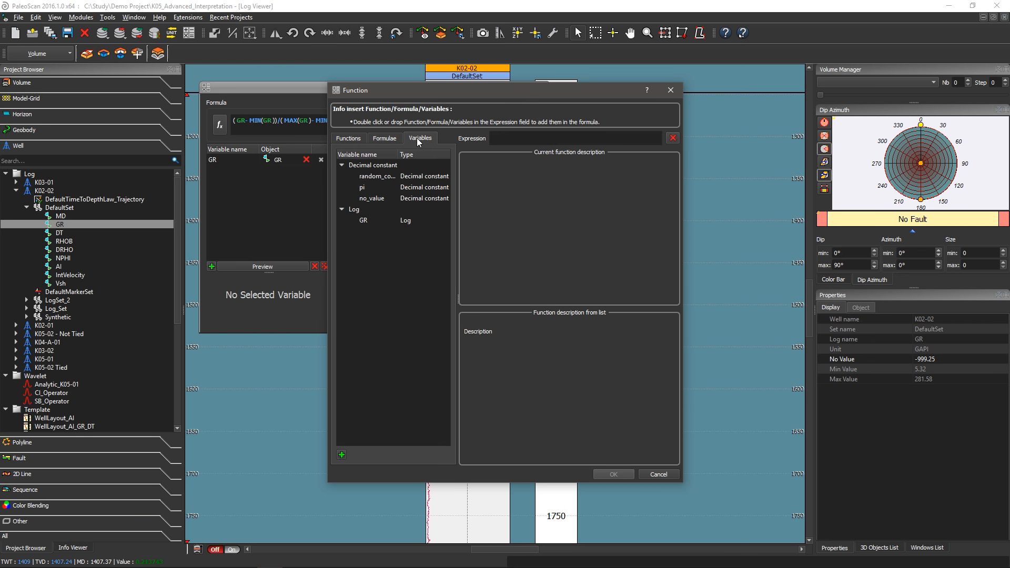
left_click(658, 475)
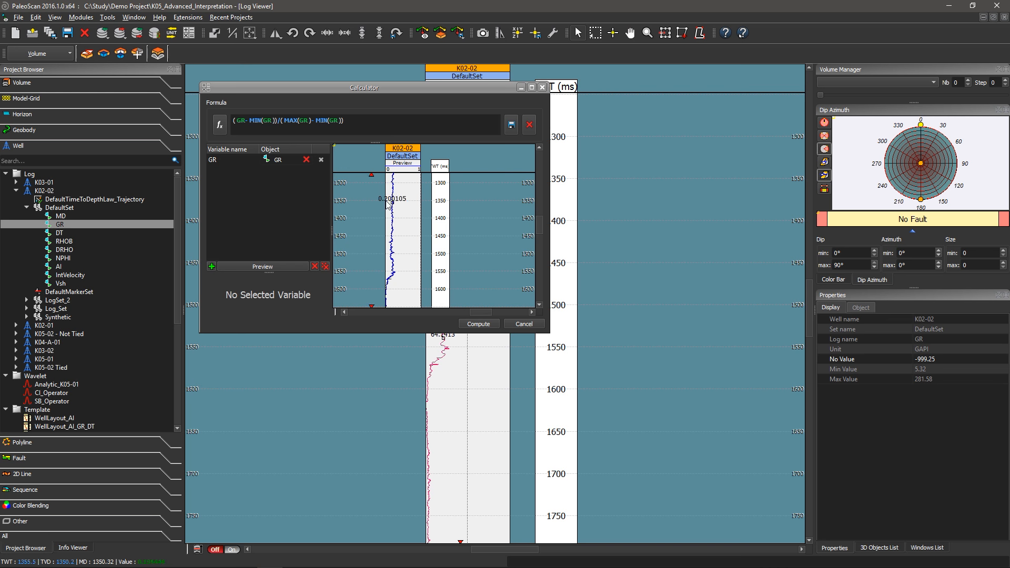
- Save the calculator formula as Vsh and select it among the project's saved formulas
left_click(512, 125)
left_click(454, 415)
type("V")
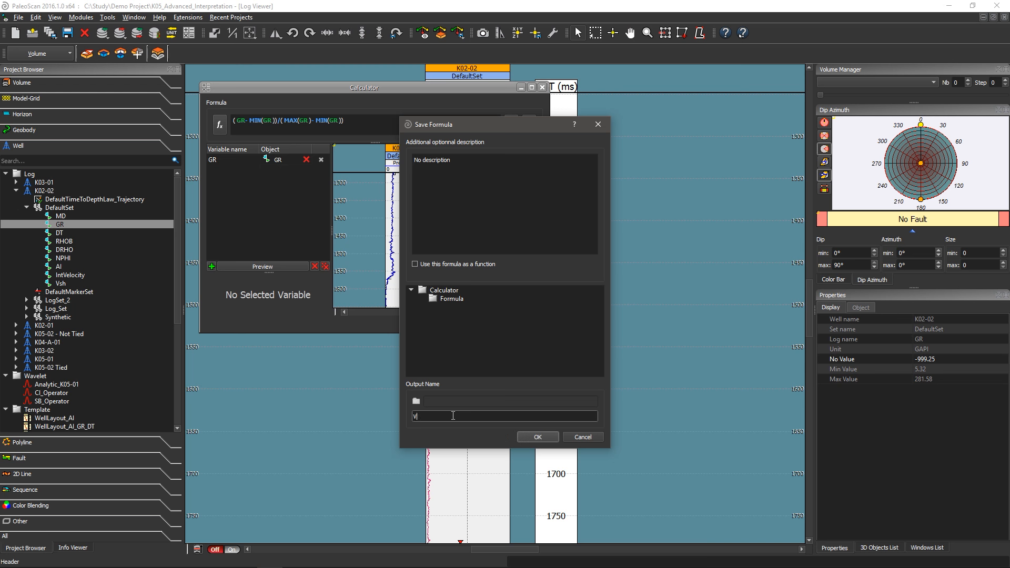
left_click(529, 436)
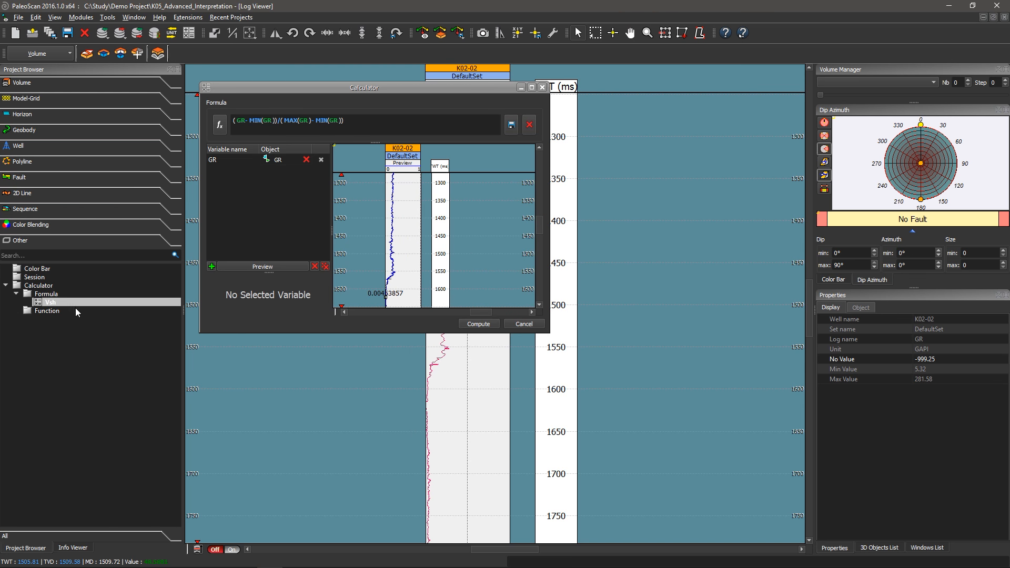
left_click(61, 304)
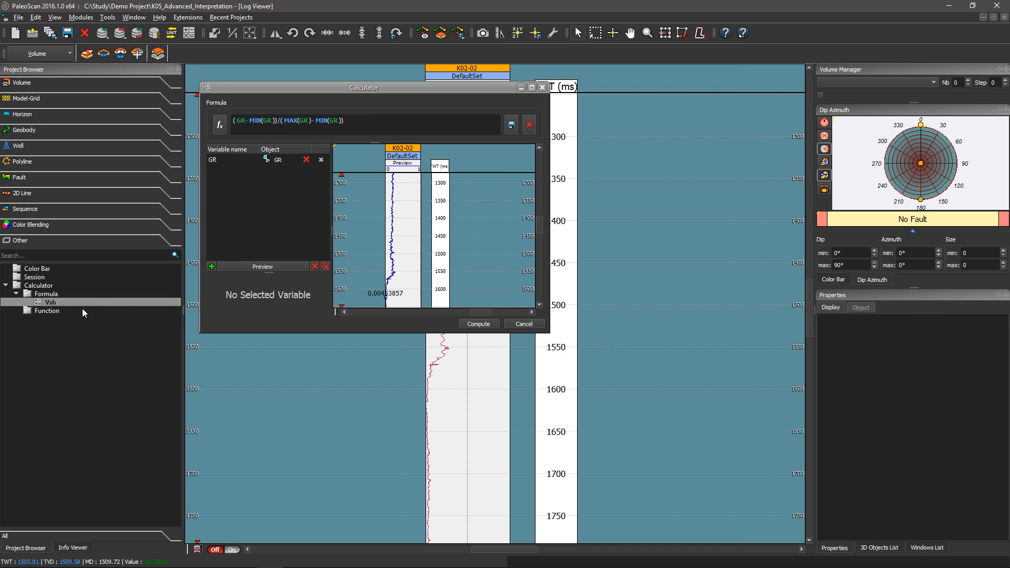
- Compute the formula for well K02-02 as a new log named Vsh and close the calculator
left_click(485, 324)
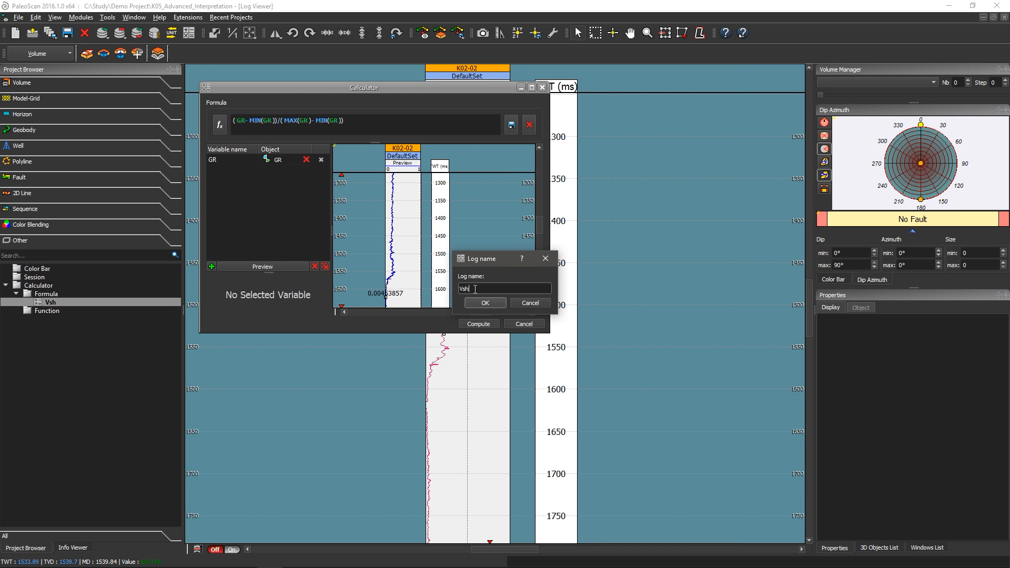
left_click(484, 303)
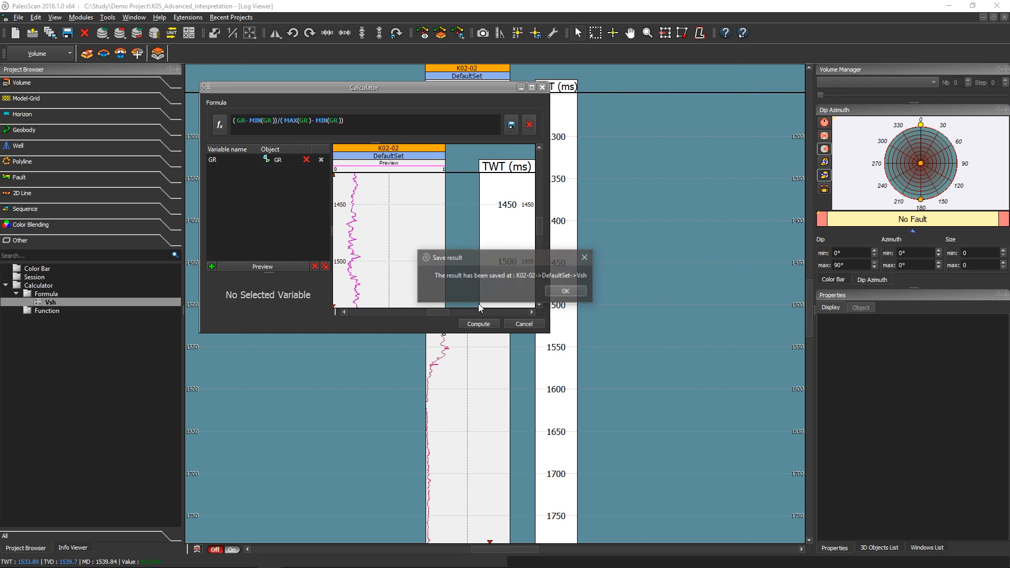
left_click(562, 290)
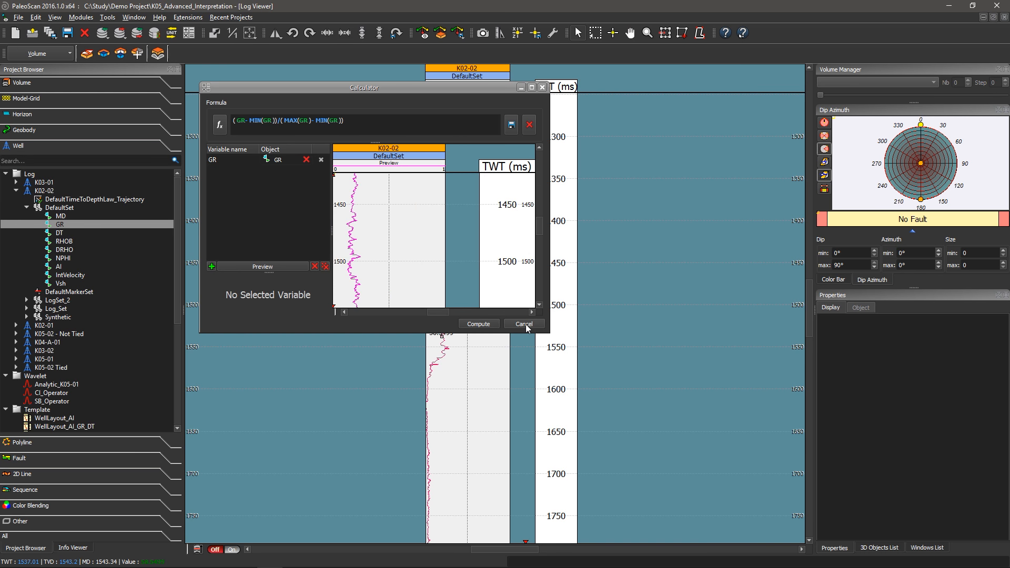
left_click(523, 324)
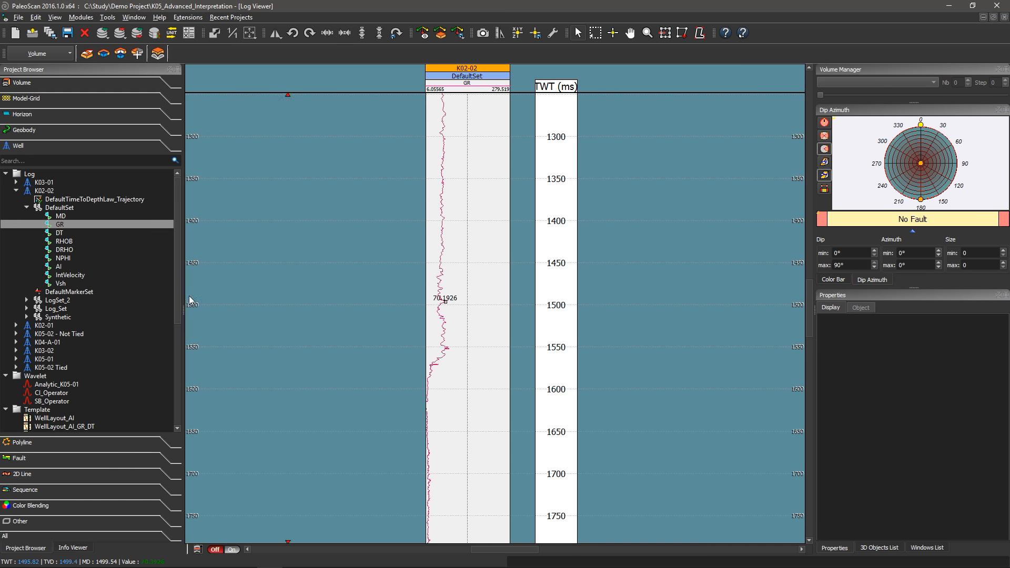
- Display the Vsh log beside the GR log of well K02-02 and compare the two curves
left_click_drag(60, 284, 373, 298)
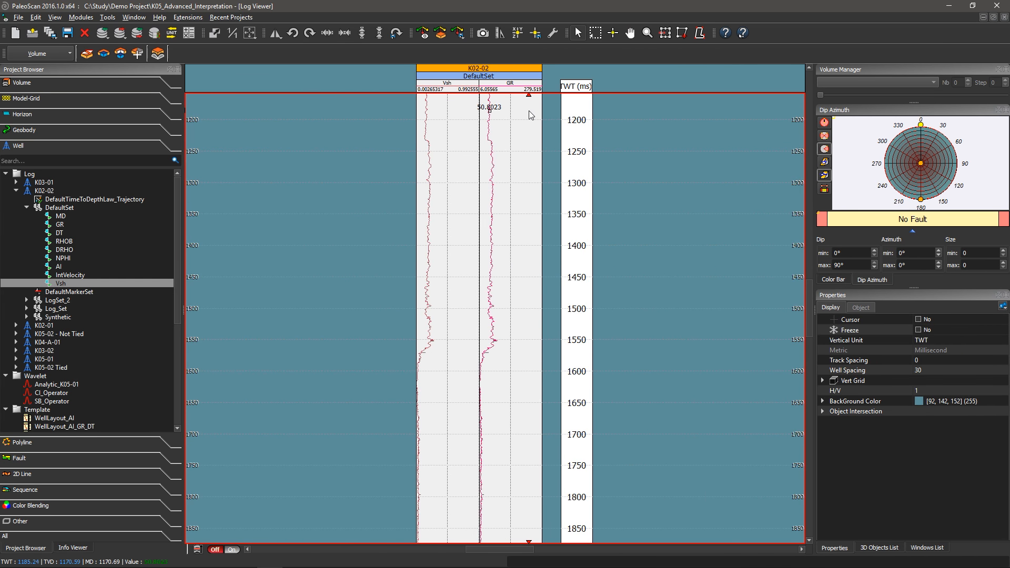
left_click(488, 128)
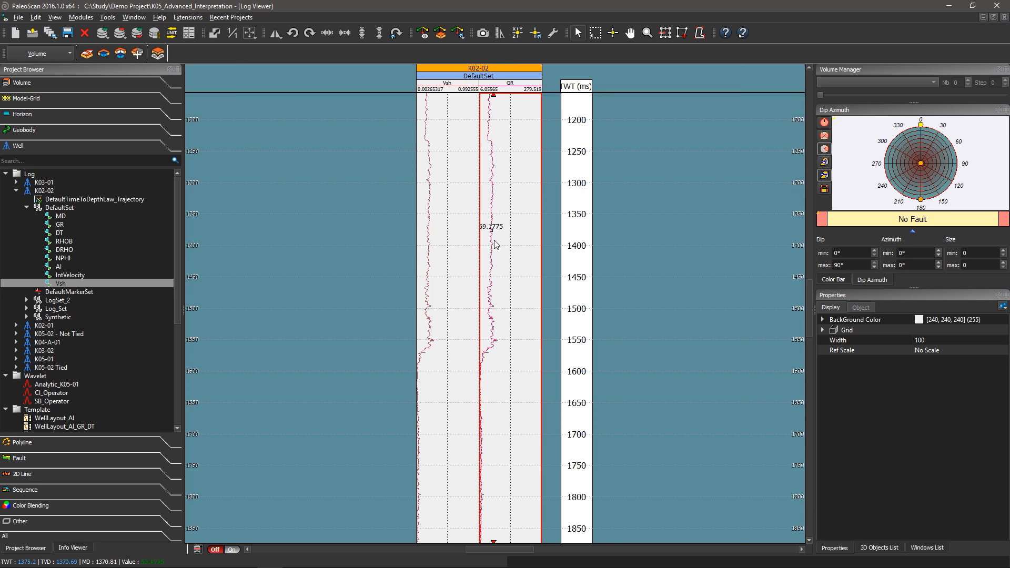
left_click(447, 254)
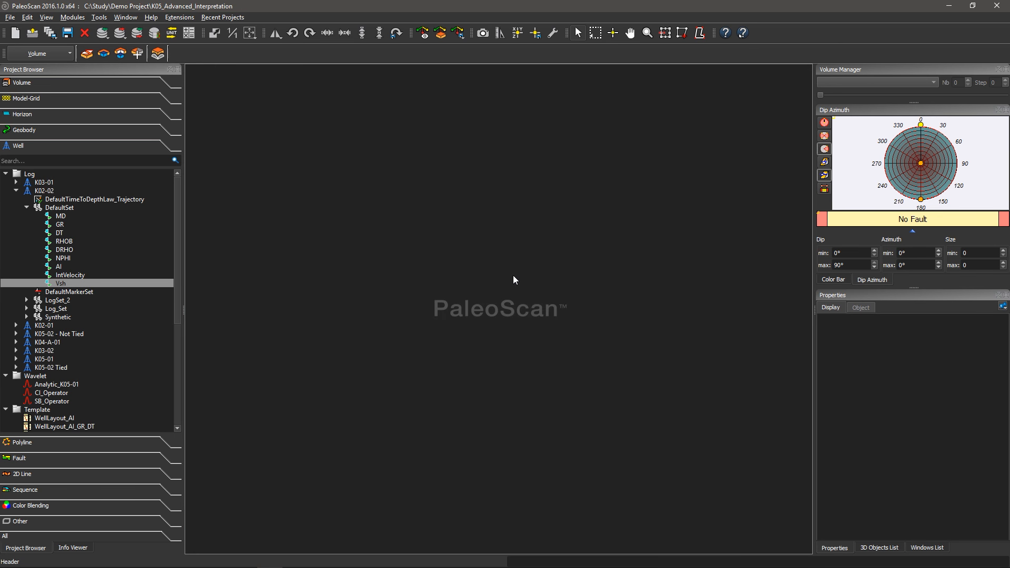
- Open the AI log of well K02-02 in a maximized log viewer and select its curve
double_click(58, 267)
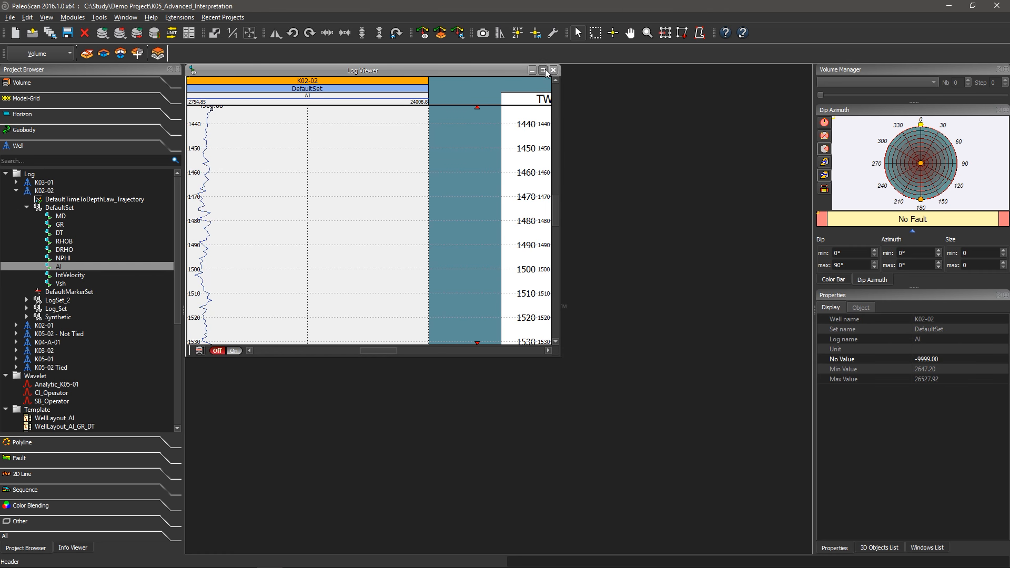
left_click(543, 70)
left_click(337, 232)
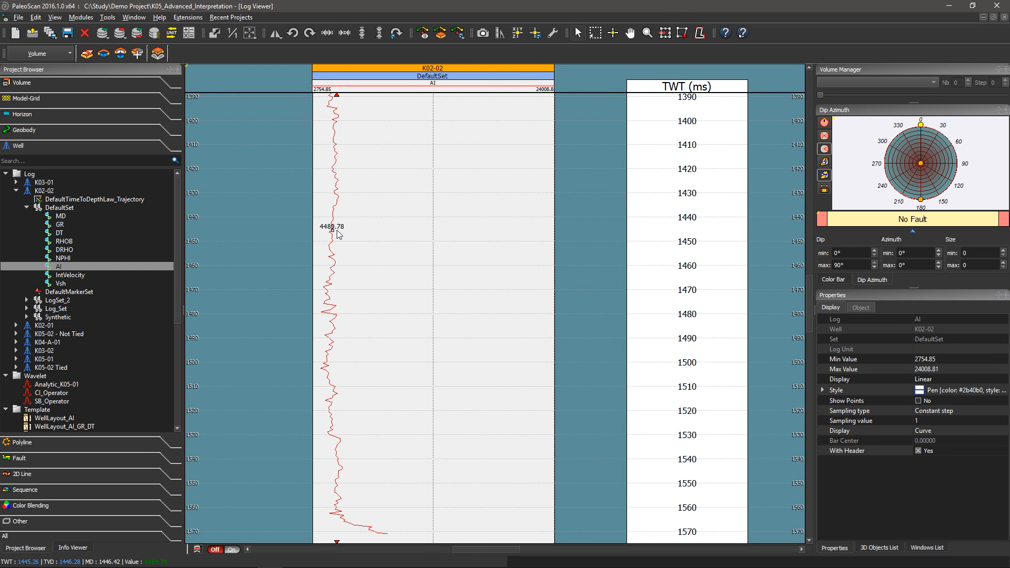
- Switch to the Well/Log module and create a left log area for the selected AI curve
left_click(63, 52)
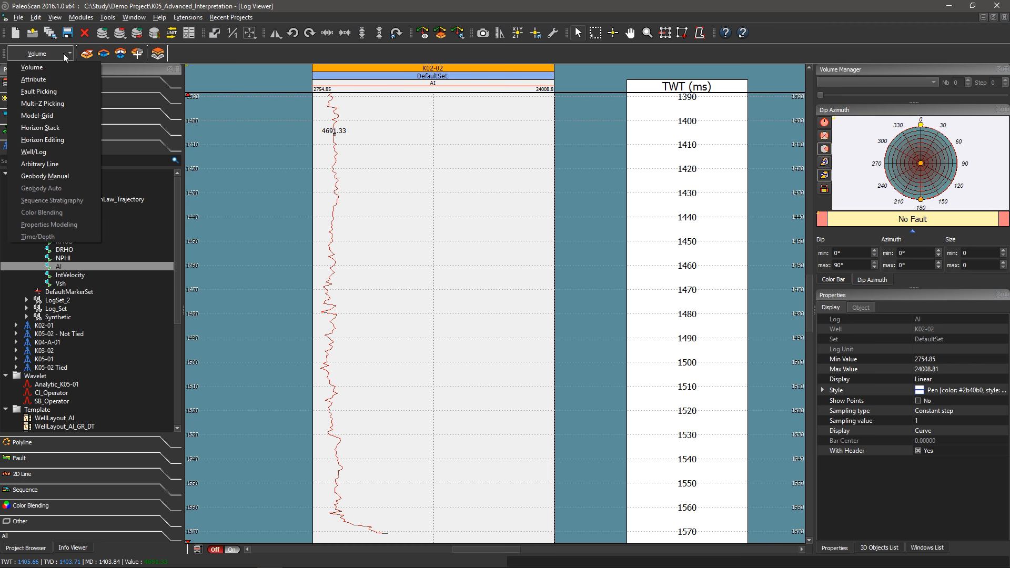
left_click(51, 151)
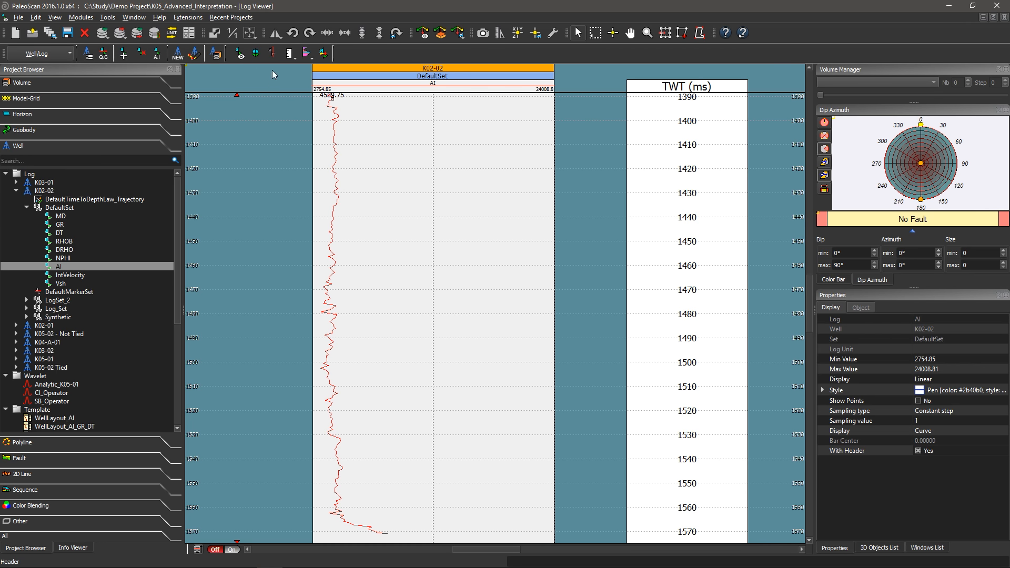
left_click(310, 55)
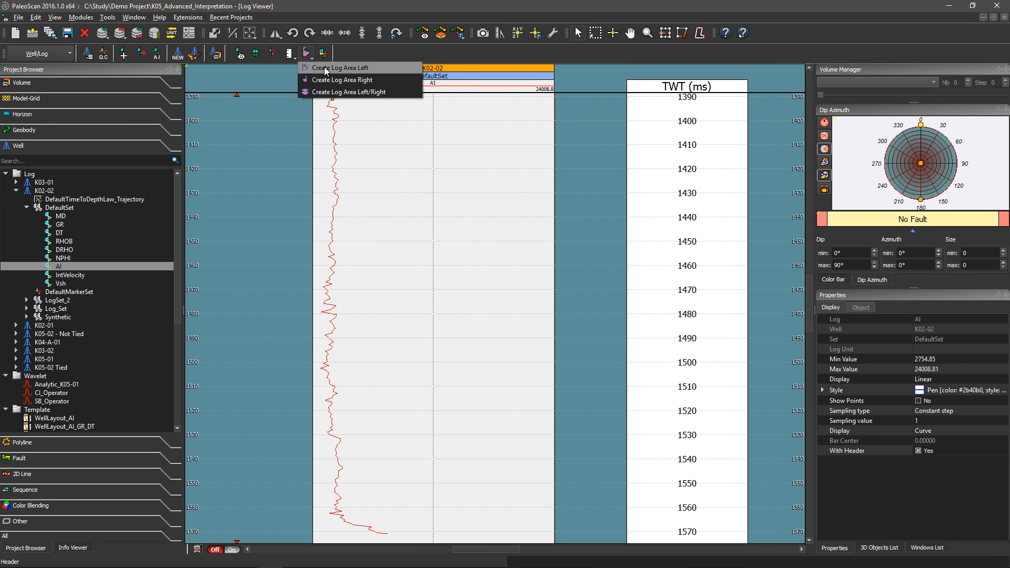
left_click(324, 71)
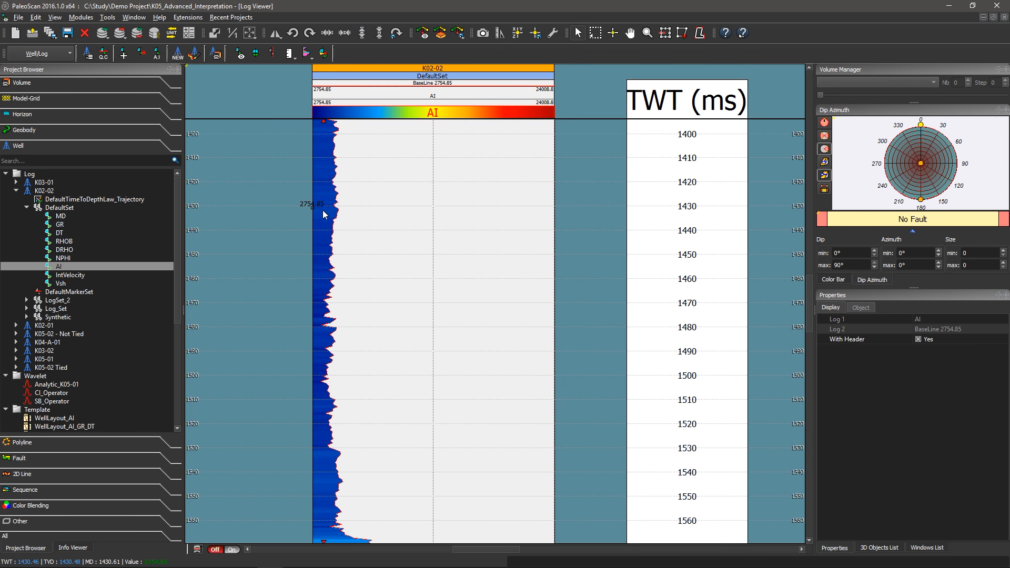
- Apply the AI color bar to the filled area of the AI log
scroll(329, 221, "down", 5)
left_click_drag(382, 268, 374, 153)
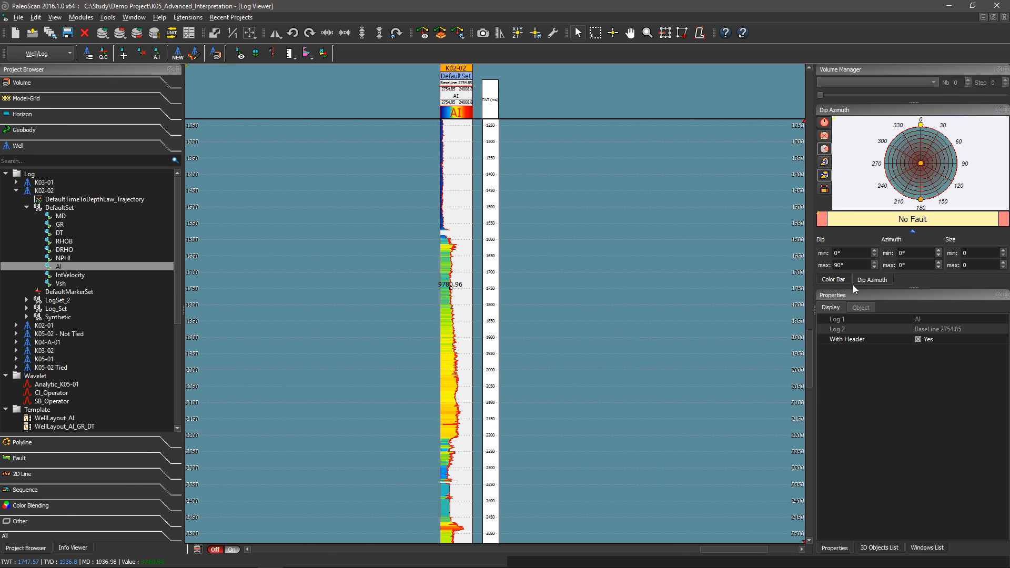
left_click(837, 280)
left_click(870, 122)
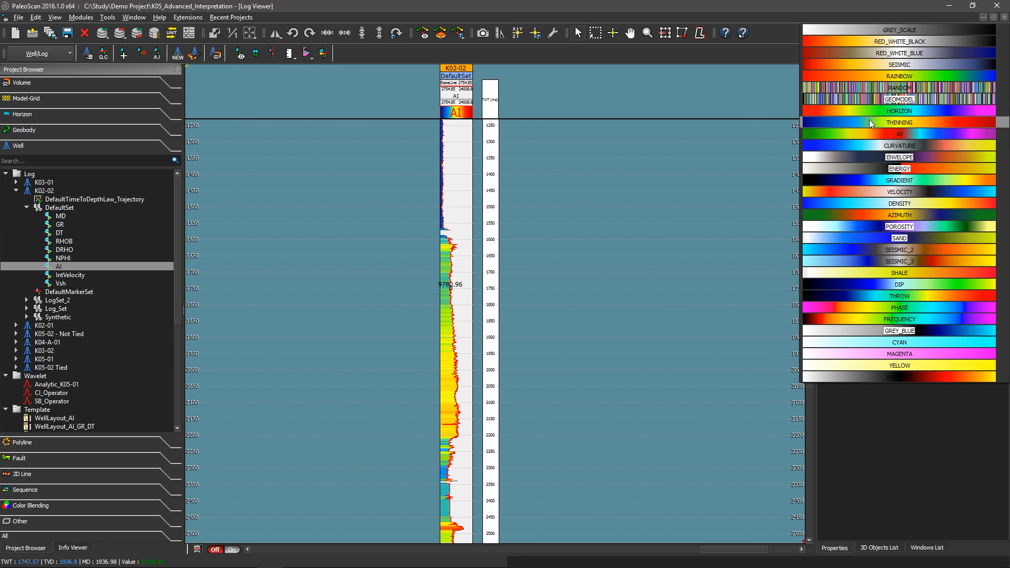
left_click(878, 132)
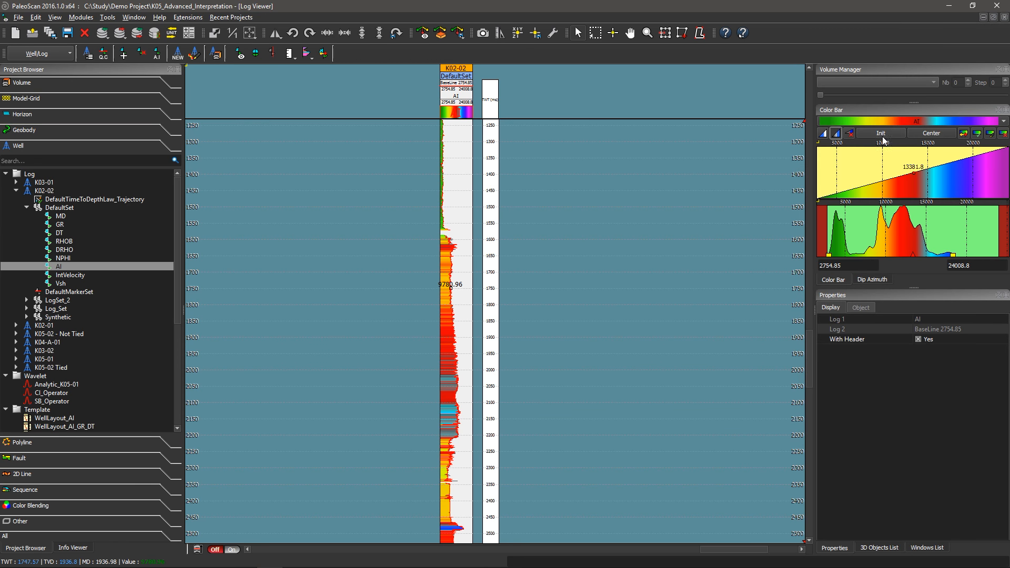
- Reinitialize the AI color bar range and compress its color ramp to strengthen the log's color contrast
left_click(883, 137)
scroll(893, 168, "up", 3)
scroll(892, 168, "down", 7)
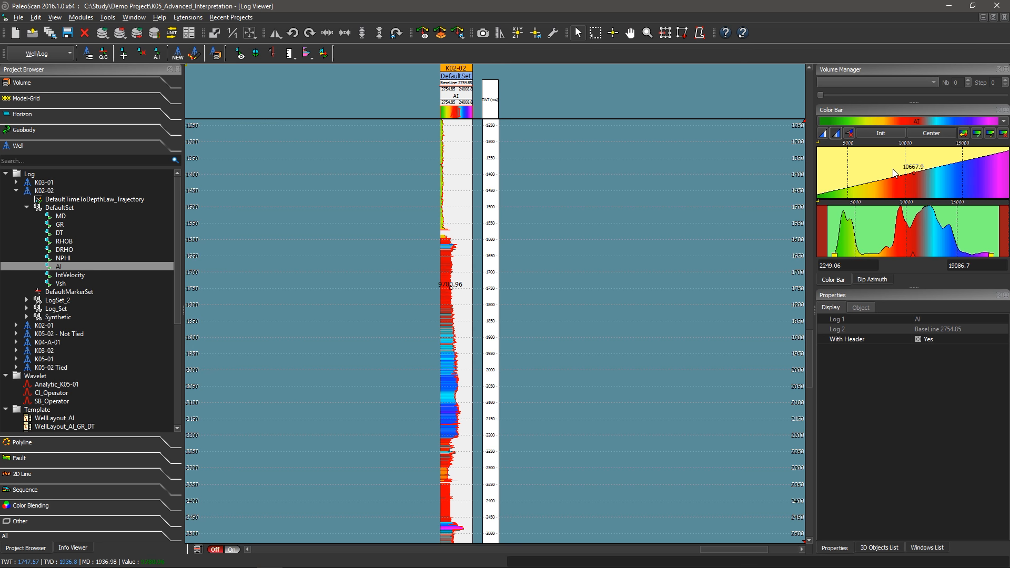
scroll(890, 168, "up", 7)
mouse_move(890, 167)
left_mouse_down()
mouse_move(866, 173)
mouse_move(882, 177)
left_mouse_up()
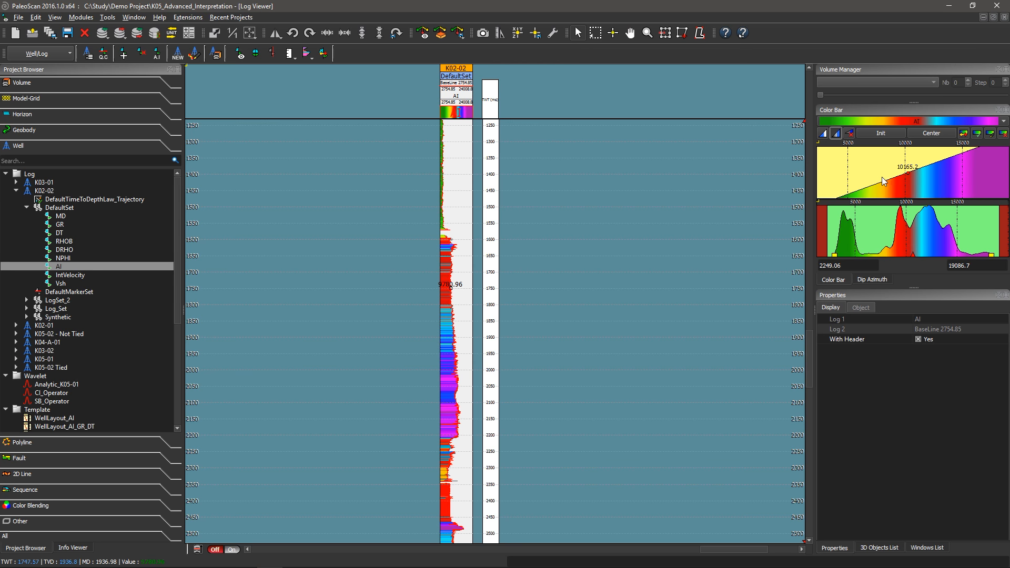
scroll(882, 177, "down", 3)
scroll(880, 176, "up", 3)
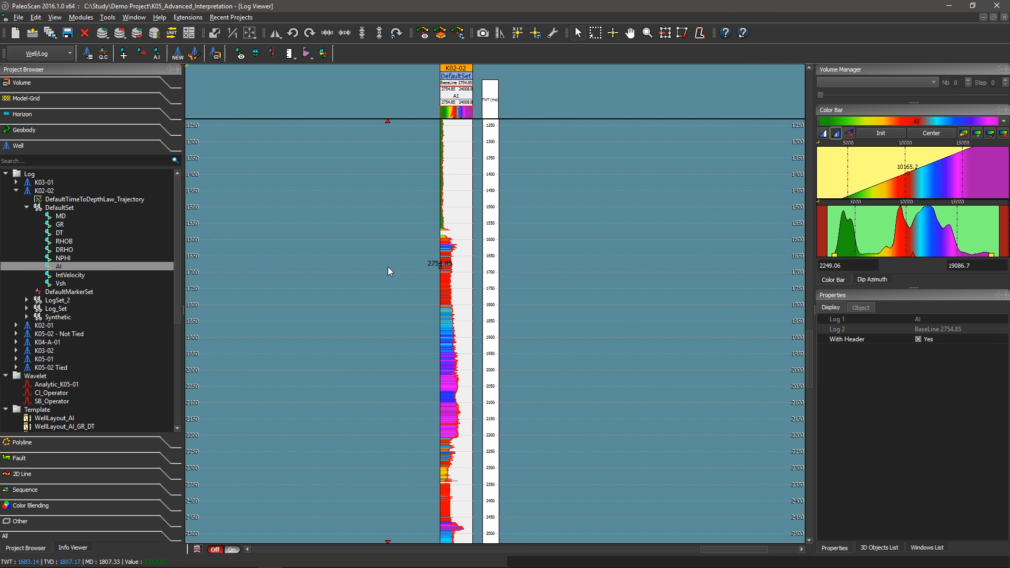
- Save the current well layout as a template named WellLayout_AI-Test
left_click(467, 272)
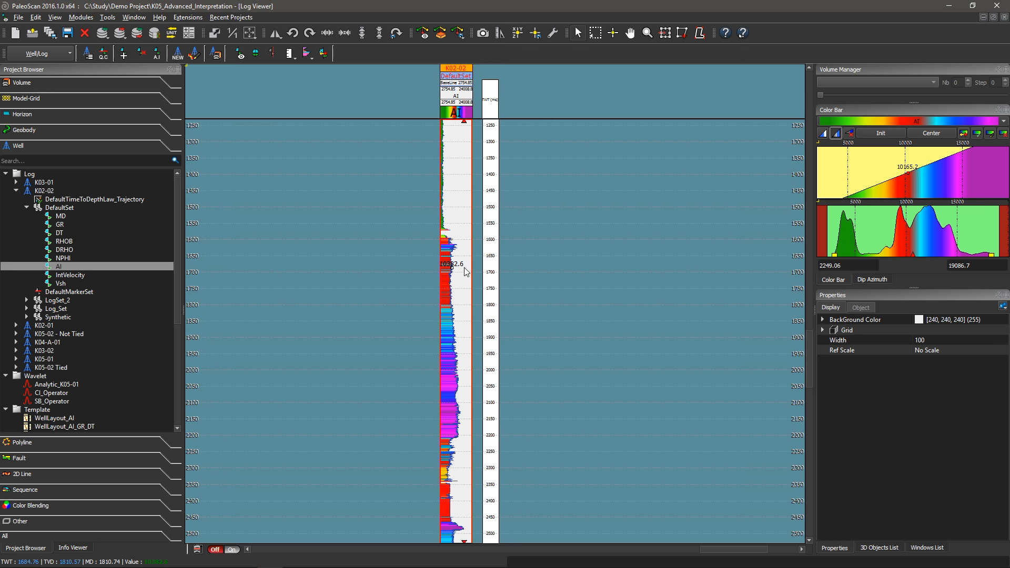
left_click(72, 35)
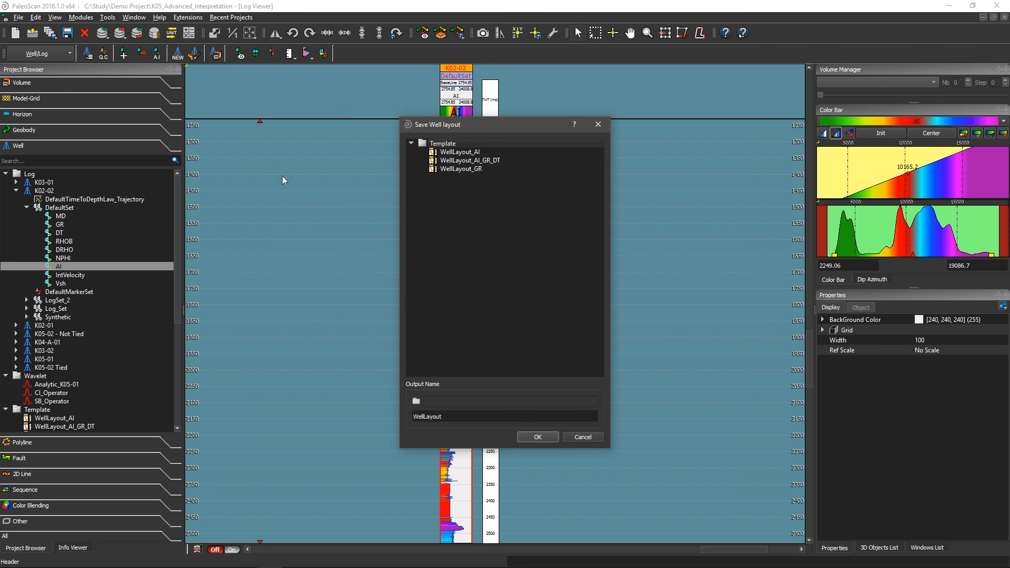
left_click(461, 153)
left_click(476, 414)
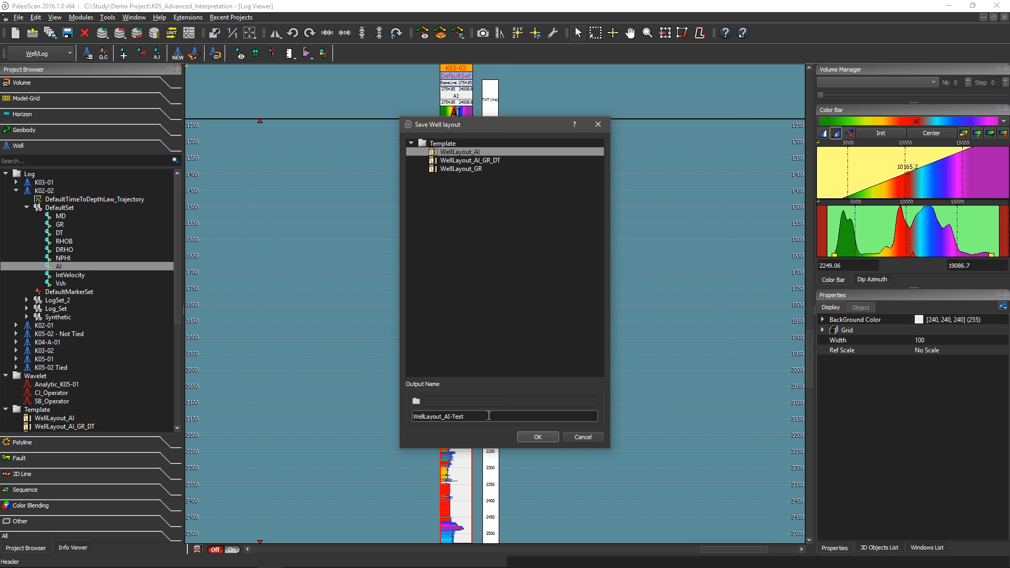
left_click(522, 433)
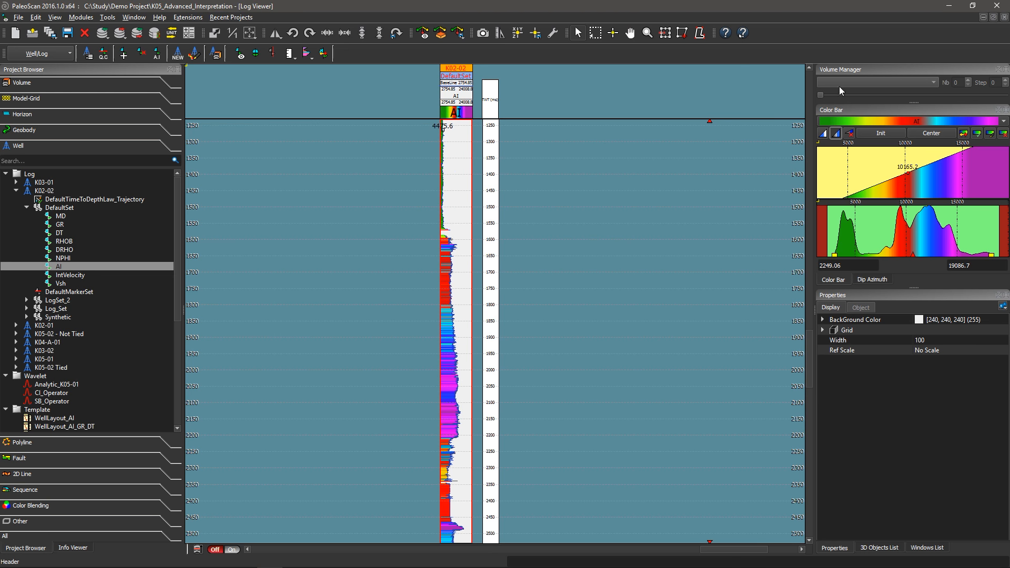
- Close the log viewer and apply the WellLayout_AI-Test template to all wells except K05-02 - Not Tied, maximizing the new viewer
left_click(1004, 18)
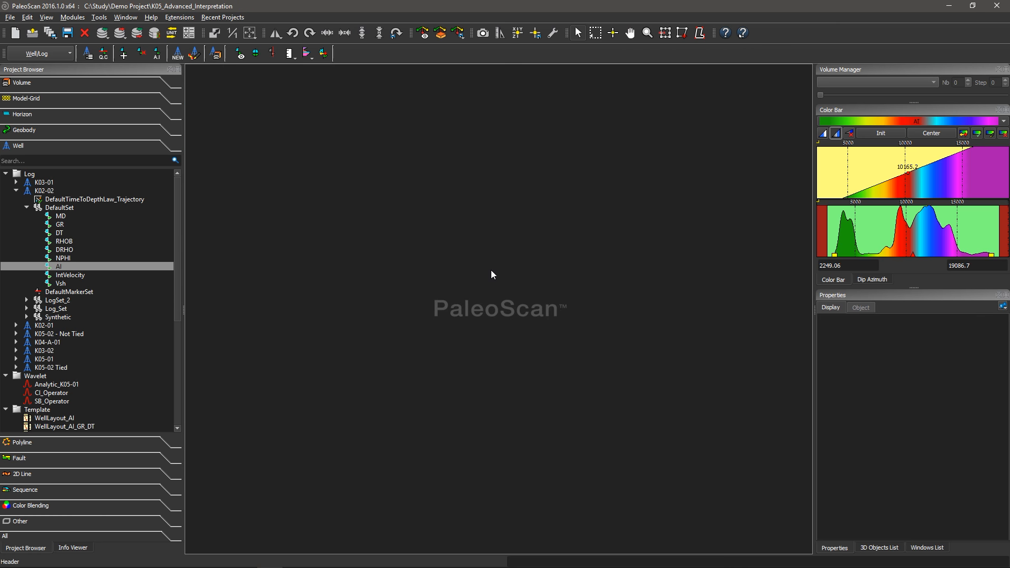
scroll(143, 371, "down", 1)
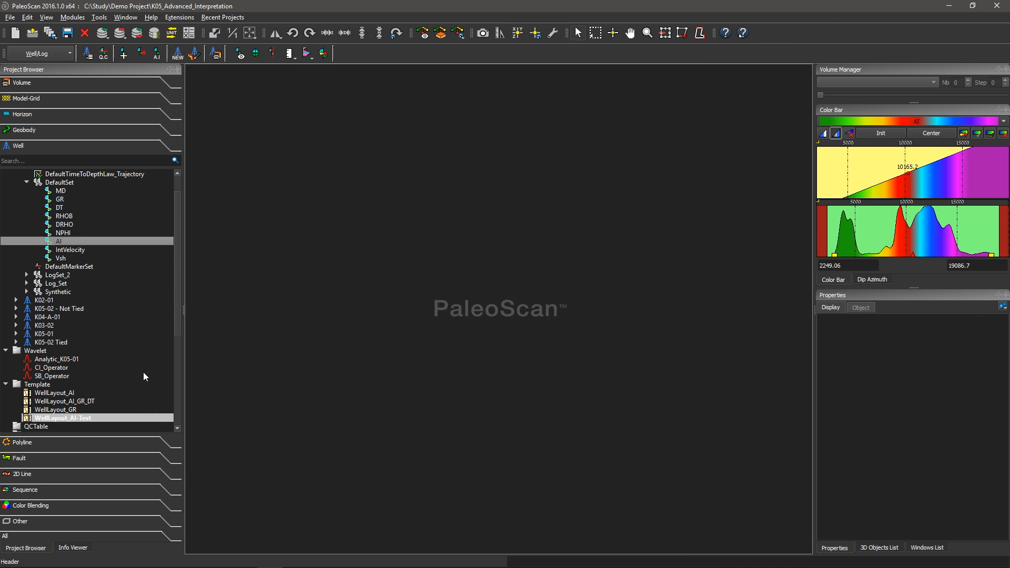
left_click(78, 418)
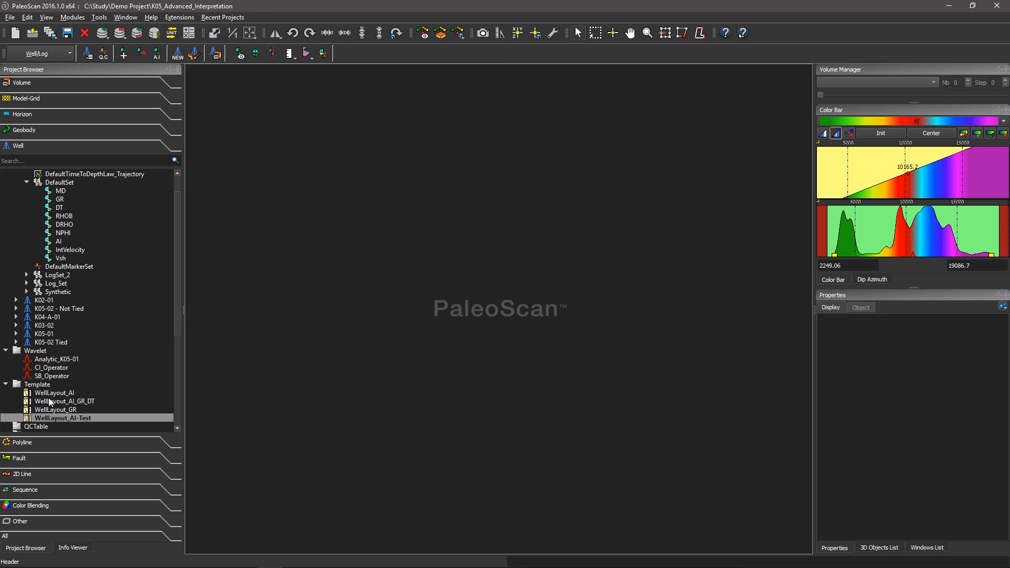
double_click(51, 418)
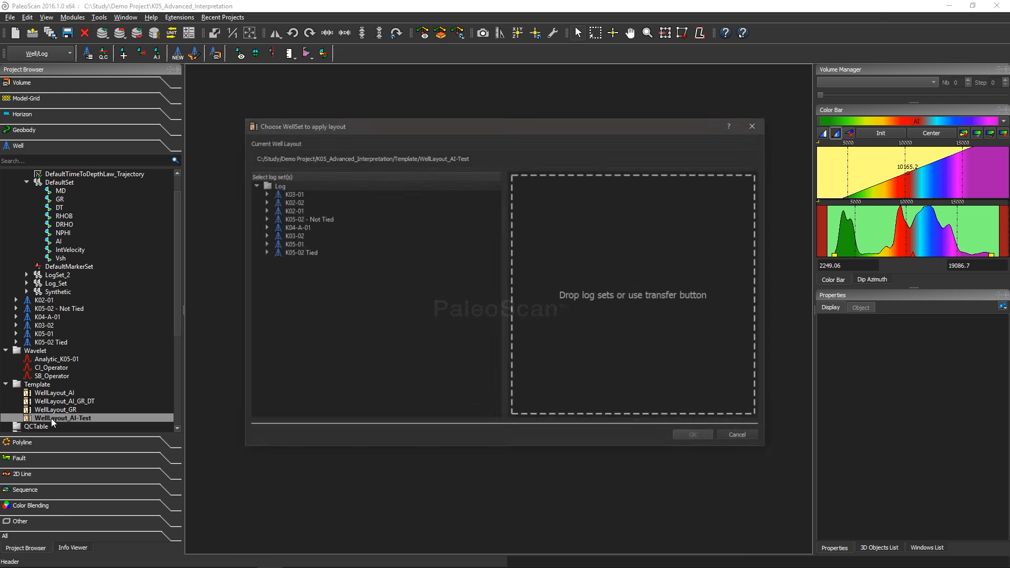
left_click_drag(353, 276, 623, 374)
left_click(313, 217, "ctrl")
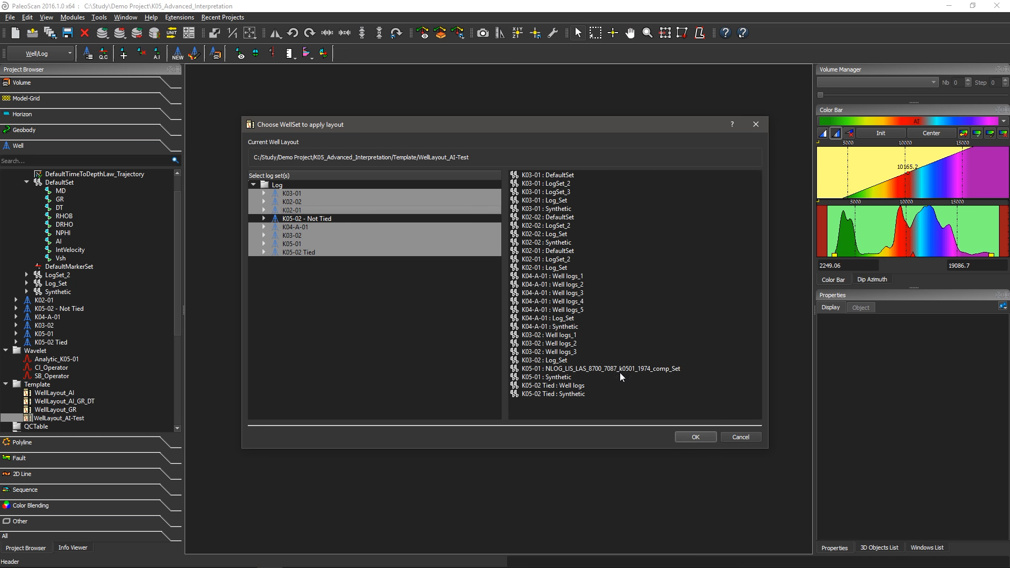
left_click(702, 438)
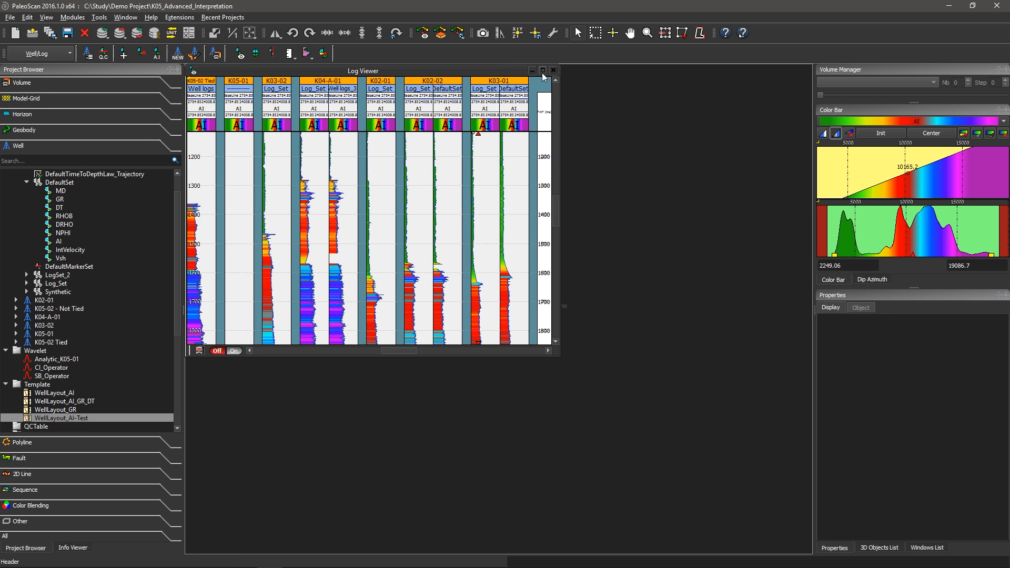
left_click(543, 76)
- Add the nine well markers from Top Zechstein through Top Ekofisk to the log viewer
scroll(475, 257, "down", 3)
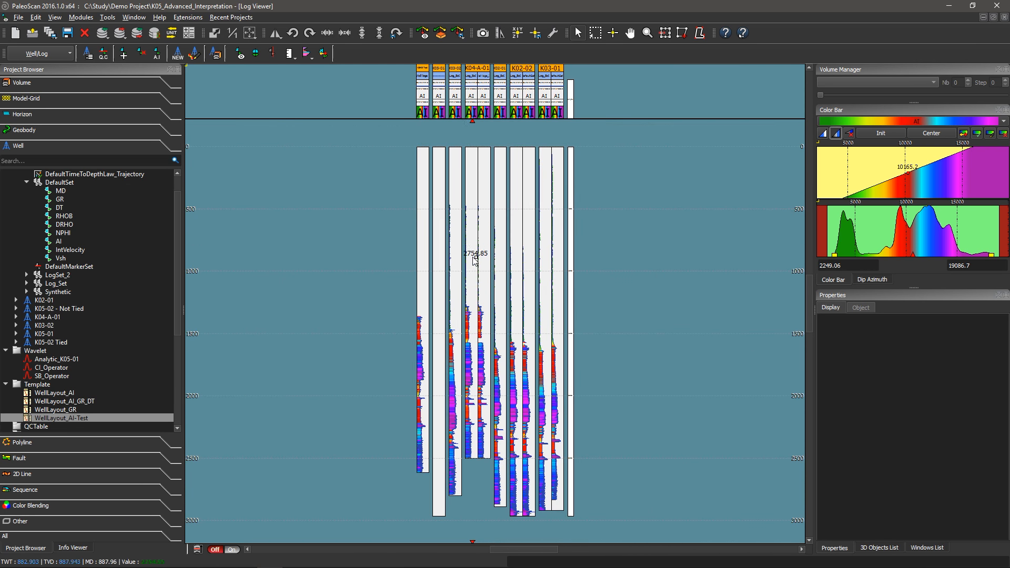
scroll(475, 261, "down", 2)
left_click_drag(422, 214, 393, 268)
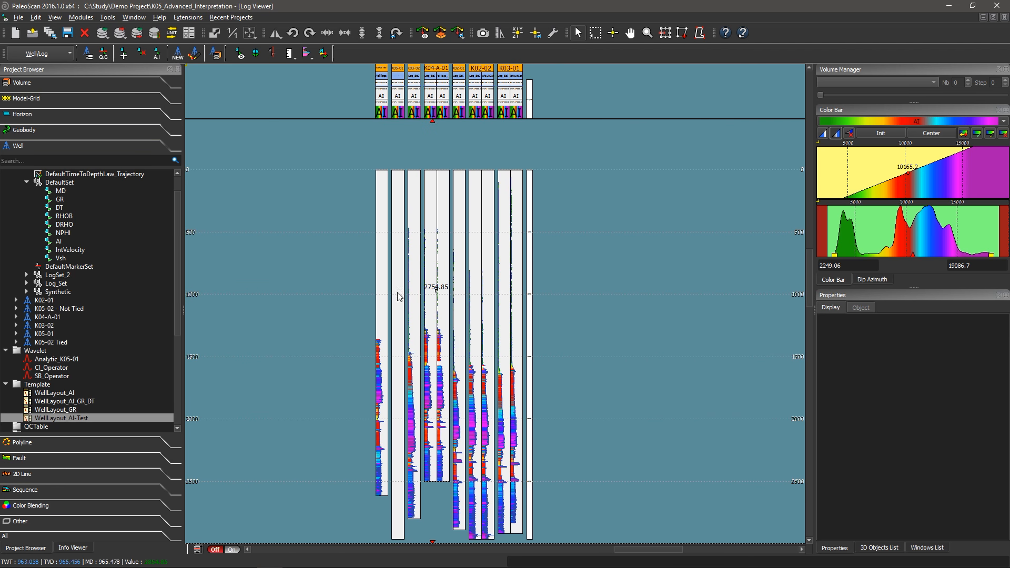
scroll(177, 348, "down", 6)
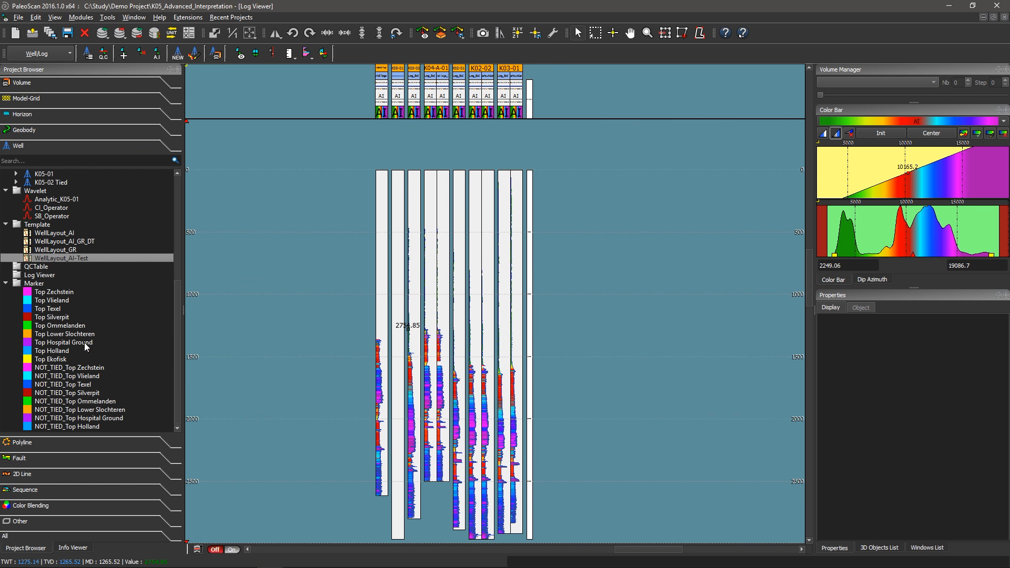
left_click(70, 294)
left_click(63, 359, "shift")
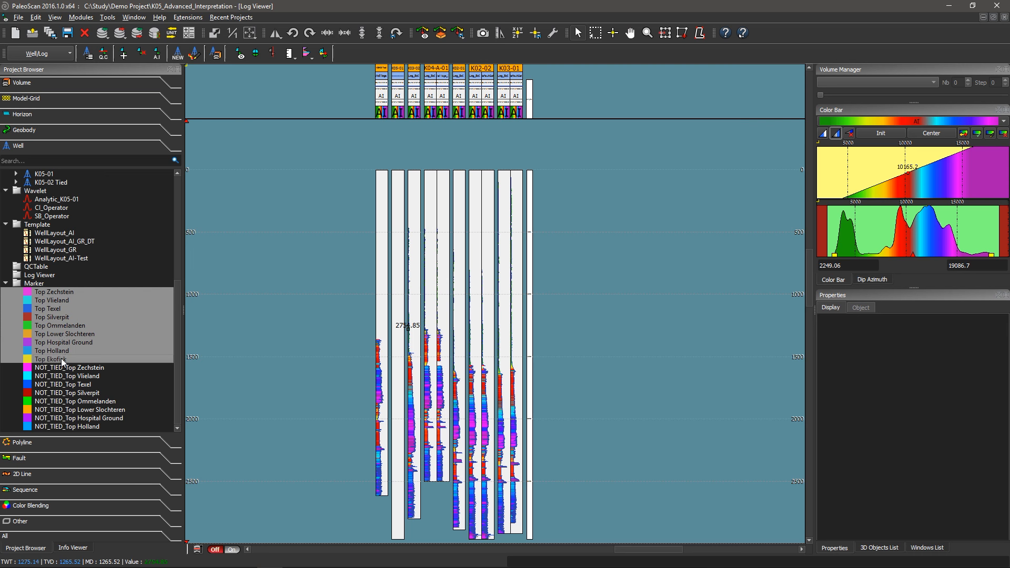
mouse_move(55, 316)
left_mouse_down()
mouse_move(170, 332)
mouse_move(310, 315)
left_mouse_up()
- Remove the empty K05-01 track from the log viewer
left_click(399, 371)
key("Delete")
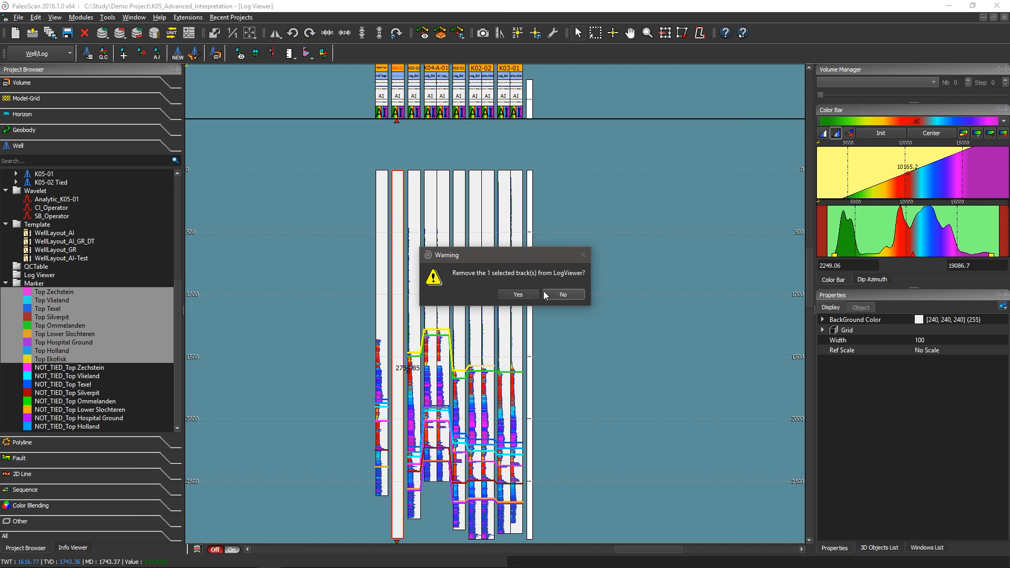
left_click(524, 294)
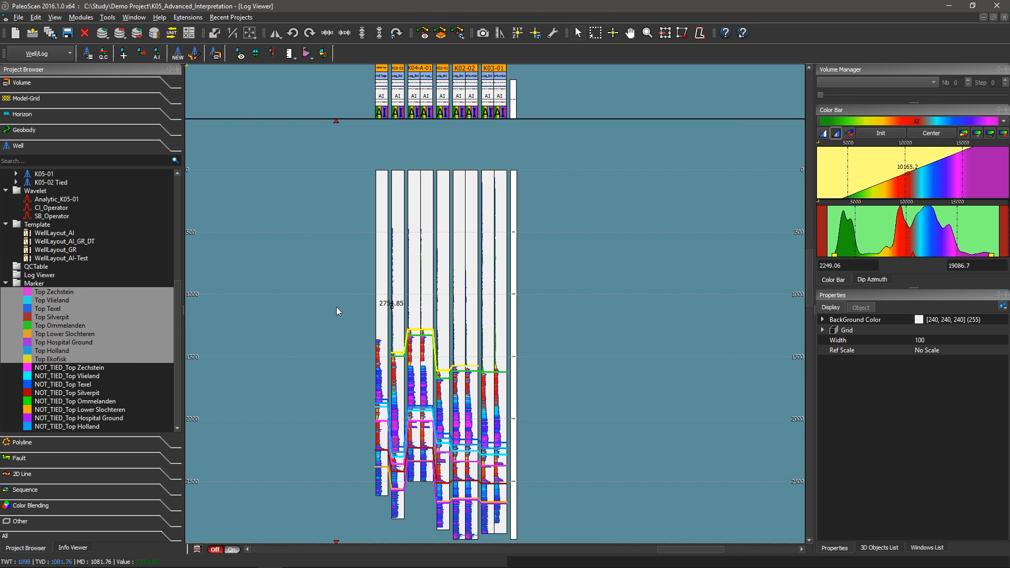
- Open the Seismic volume and tile it horizontally with the log viewer
left_click(99, 86)
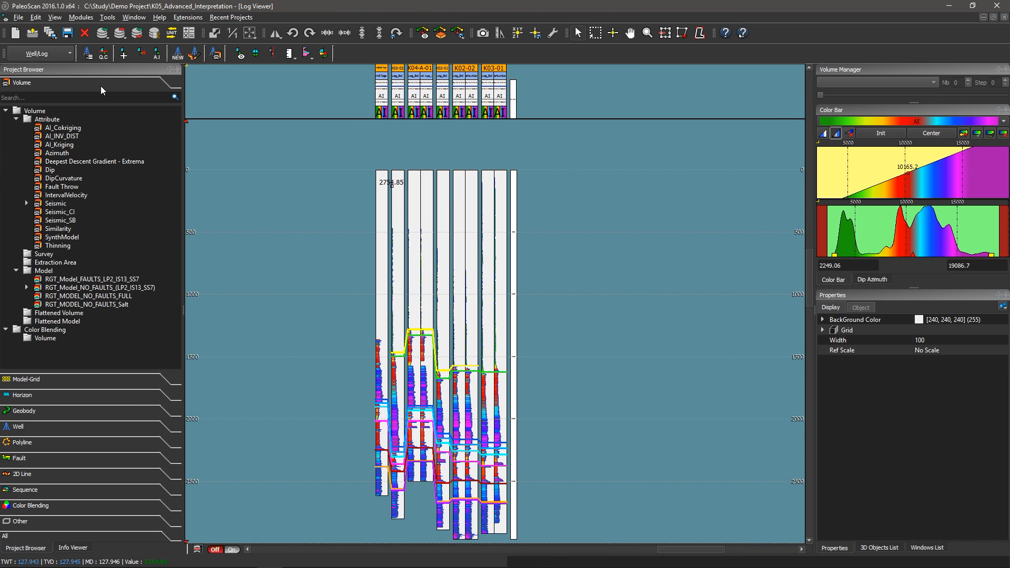
double_click(68, 204)
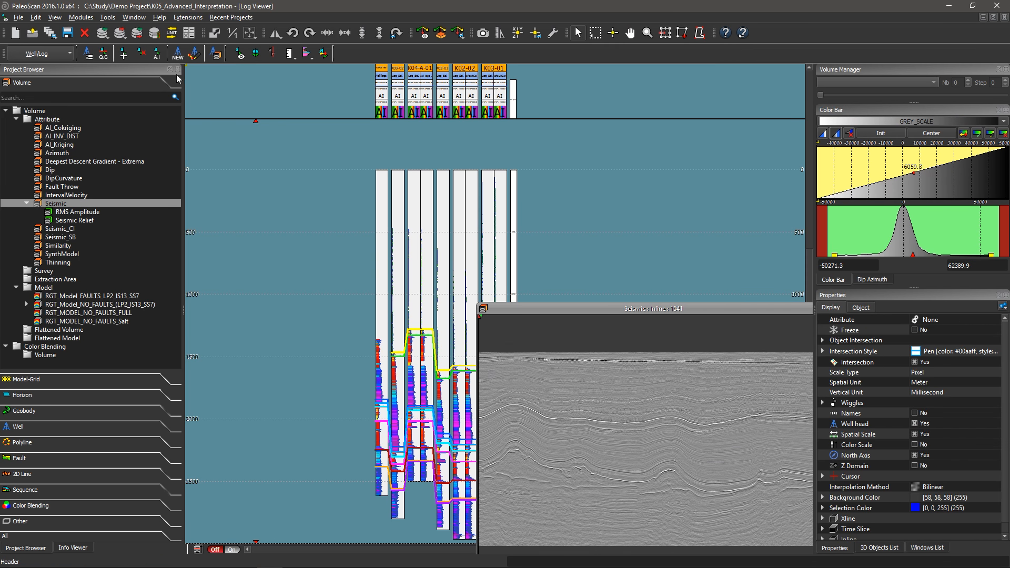
left_click(136, 18)
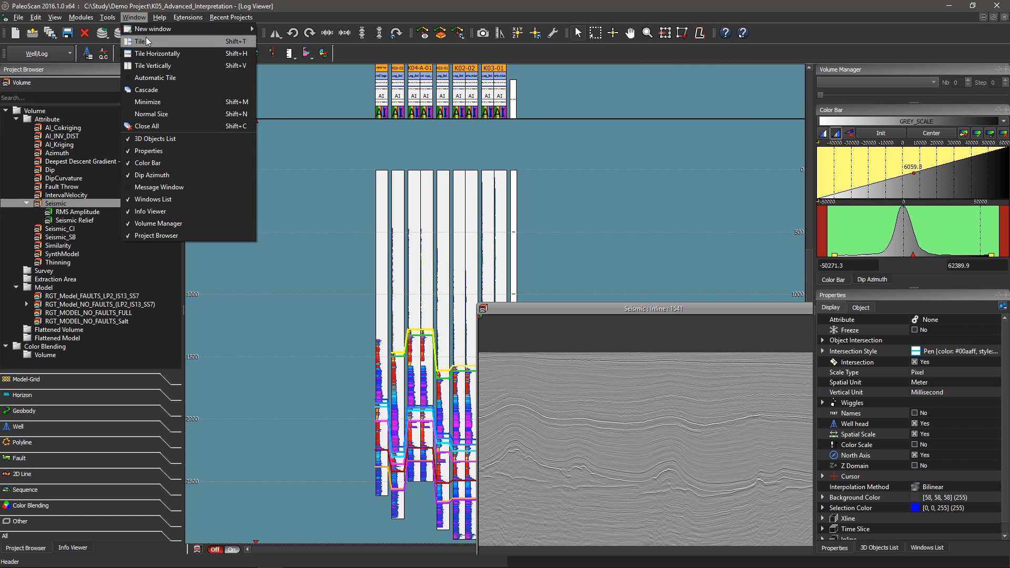
left_click(153, 54)
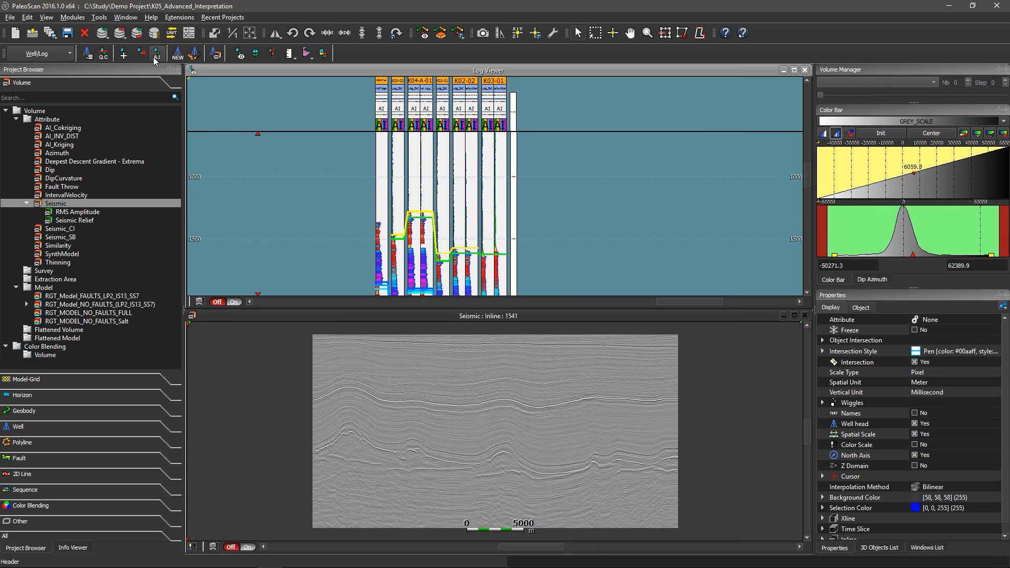
left_click_drag(441, 242, 459, 169)
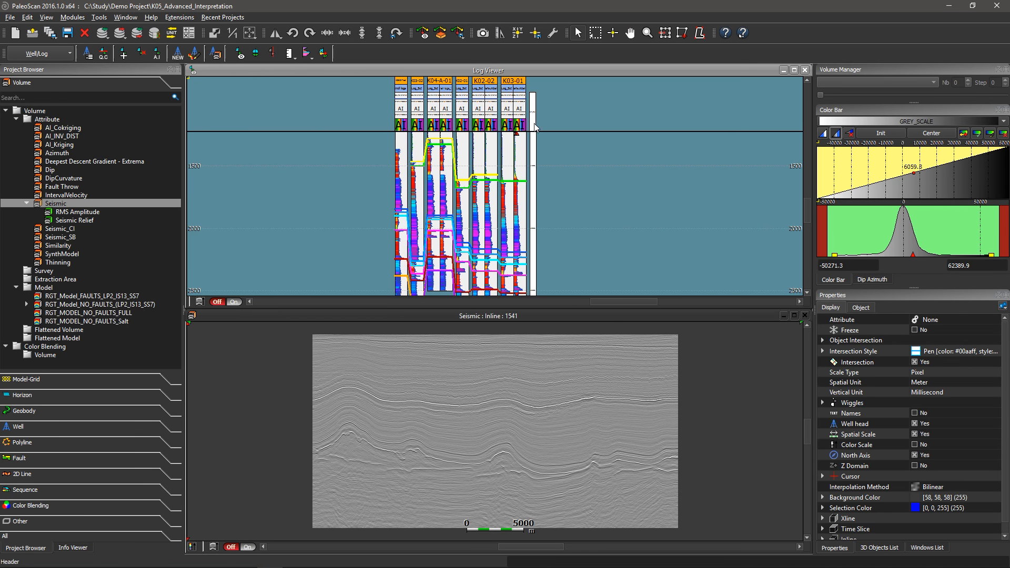
- Activate Cross Navigation and center the seismic section on wells K05-02 Tied and K02-01 from their log tracks
left_click(612, 35)
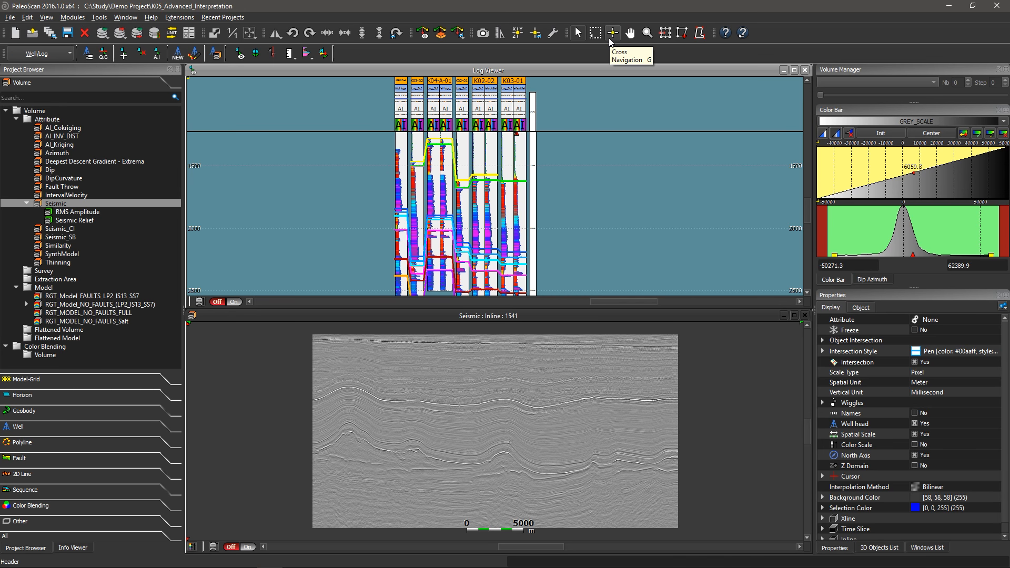
left_click(399, 185)
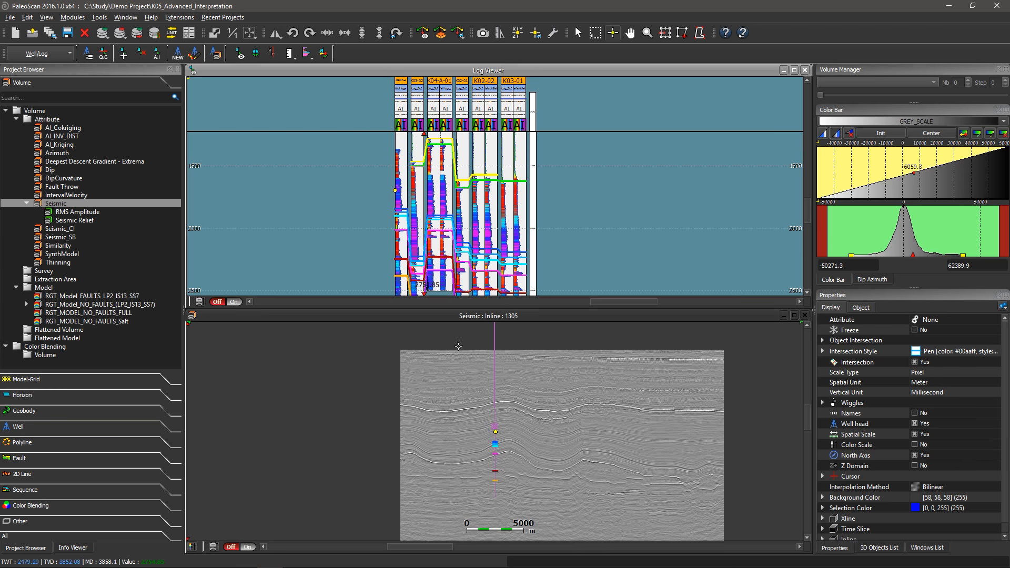
scroll(490, 411, "up", 10)
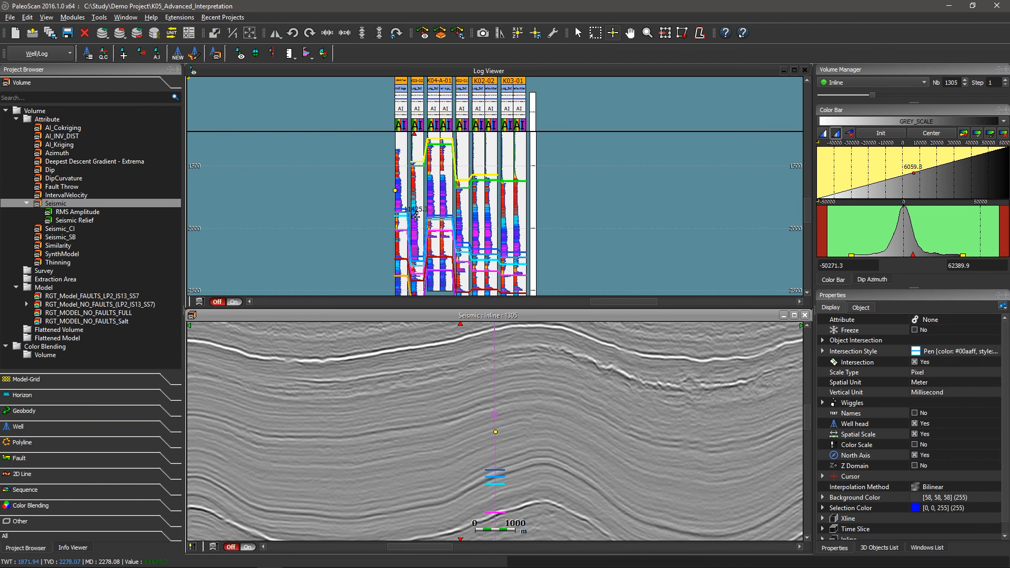
scroll(420, 214, "up", 5)
left_click(488, 217)
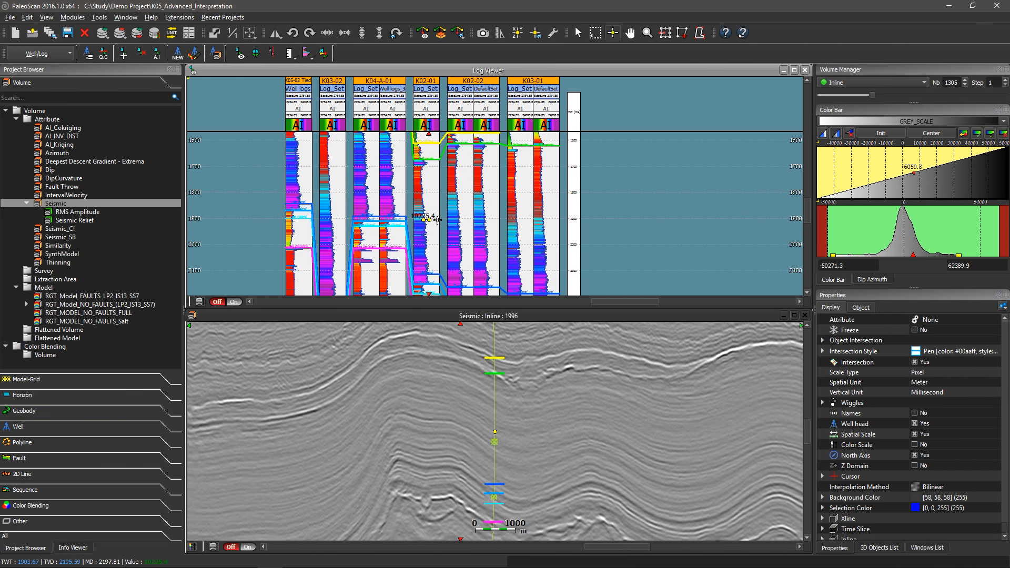
mouse_move(487, 217)
left_mouse_down()
mouse_move(542, 212)
mouse_move(297, 202)
mouse_move(441, 194)
mouse_move(416, 189)
mouse_move(414, 210)
mouse_move(579, 232)
mouse_move(629, 225)
mouse_move(640, 203)
left_mouse_up()
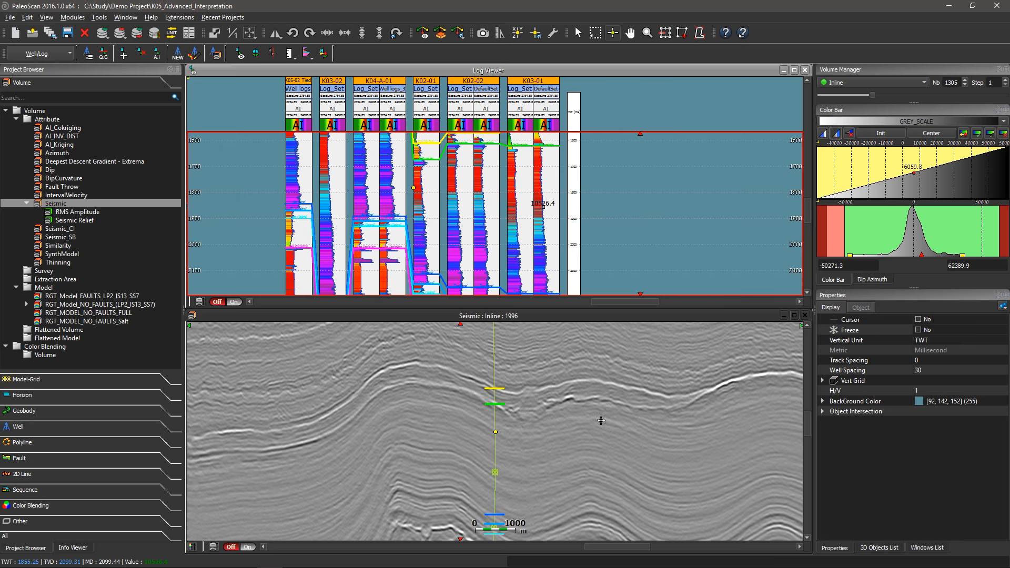
left_click(597, 392)
scroll(594, 397, "down", 5)
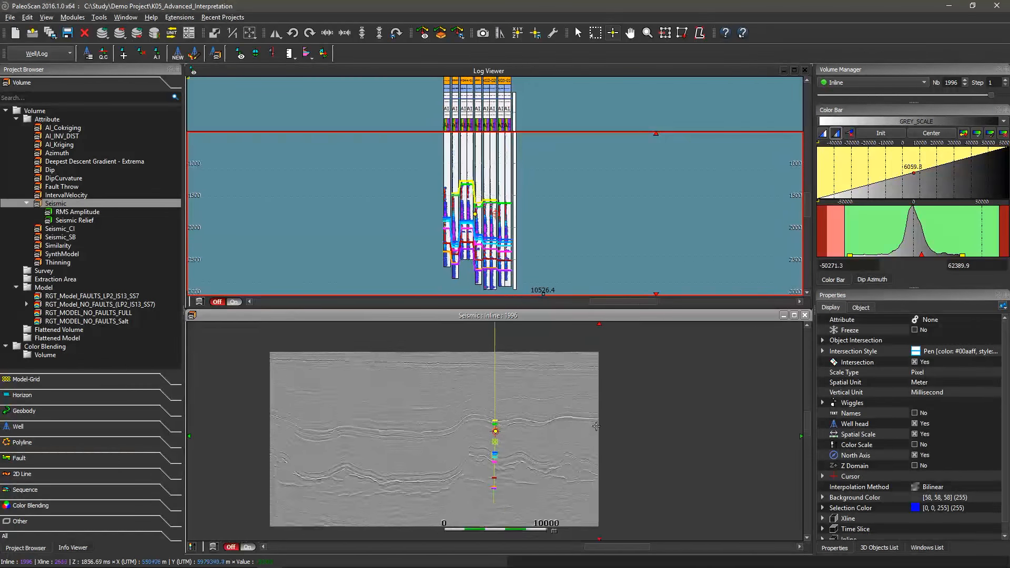
scroll(591, 404, "up", 5)
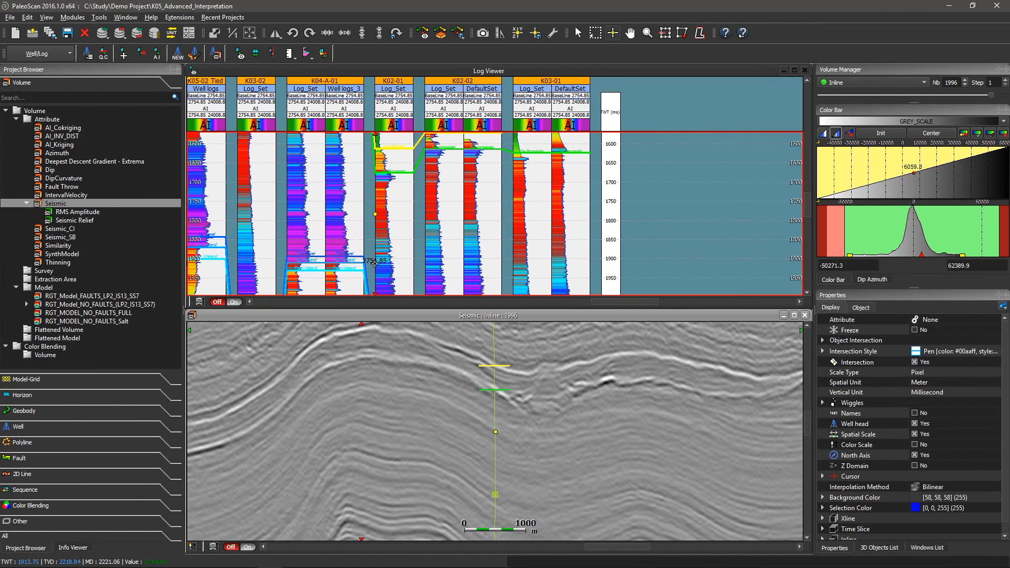
- Try to overlay logs from wells K02-01, K02-02 and K03-01 on the seismic section, minimizing the 3D viewer
left_click(380, 238)
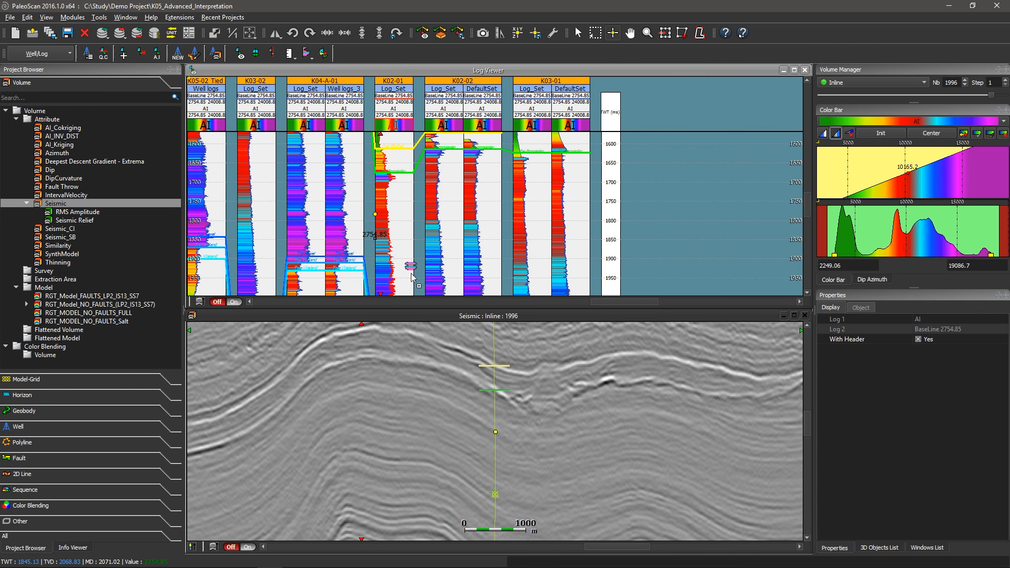
key("ctrl+Tab")
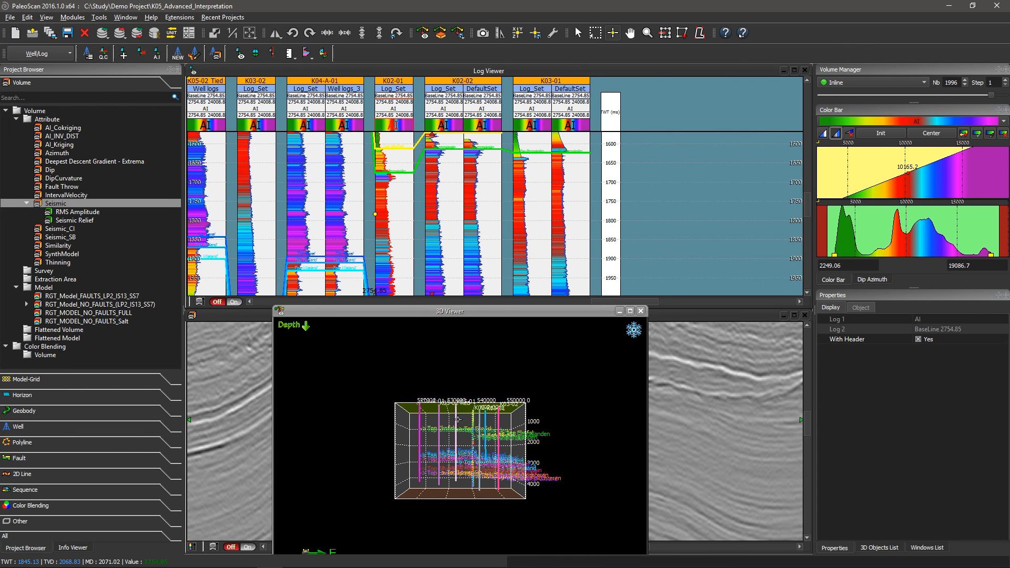
left_click(619, 311)
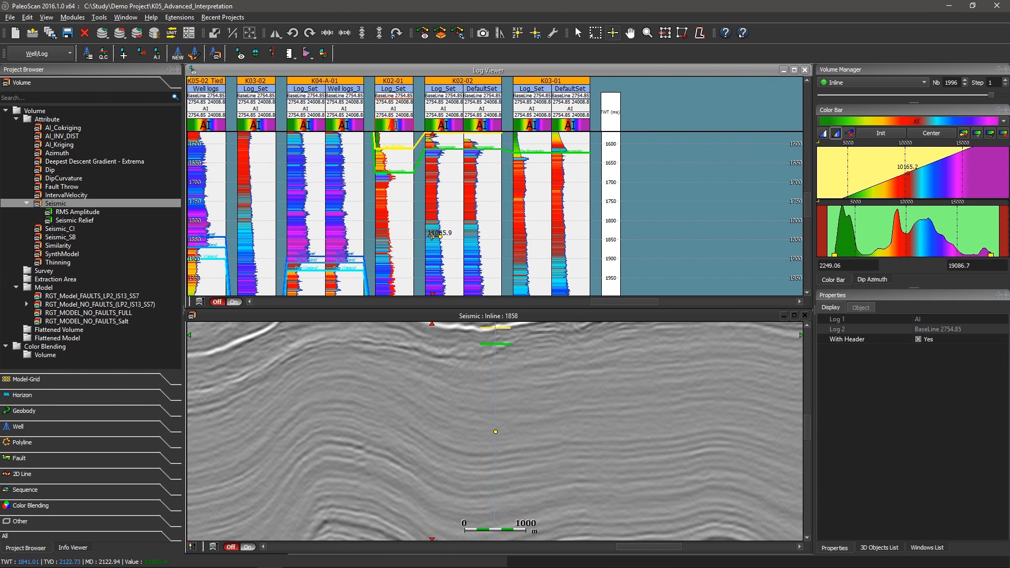
left_click_drag(431, 237, 435, 380)
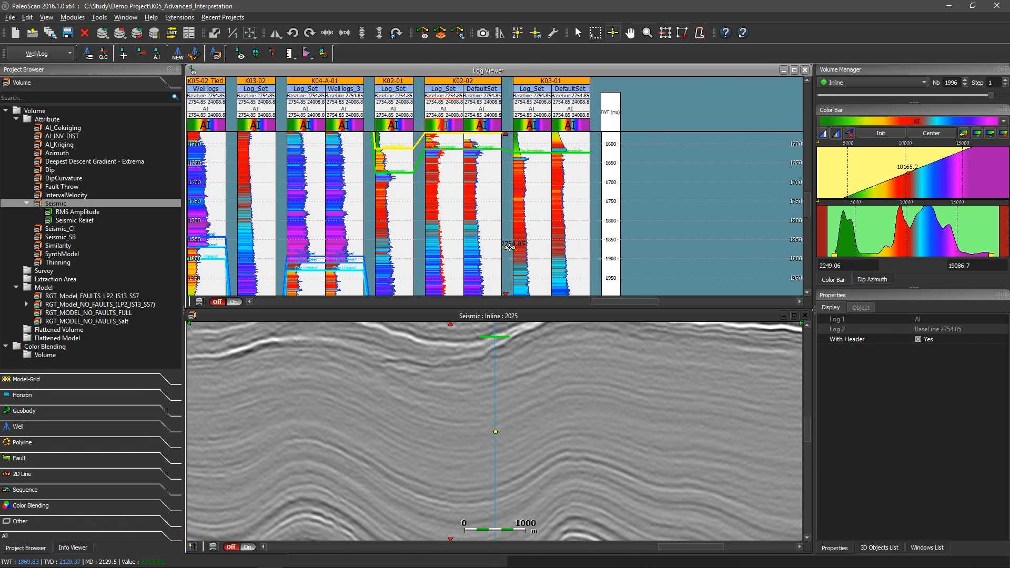
left_click_drag(514, 247, 501, 373)
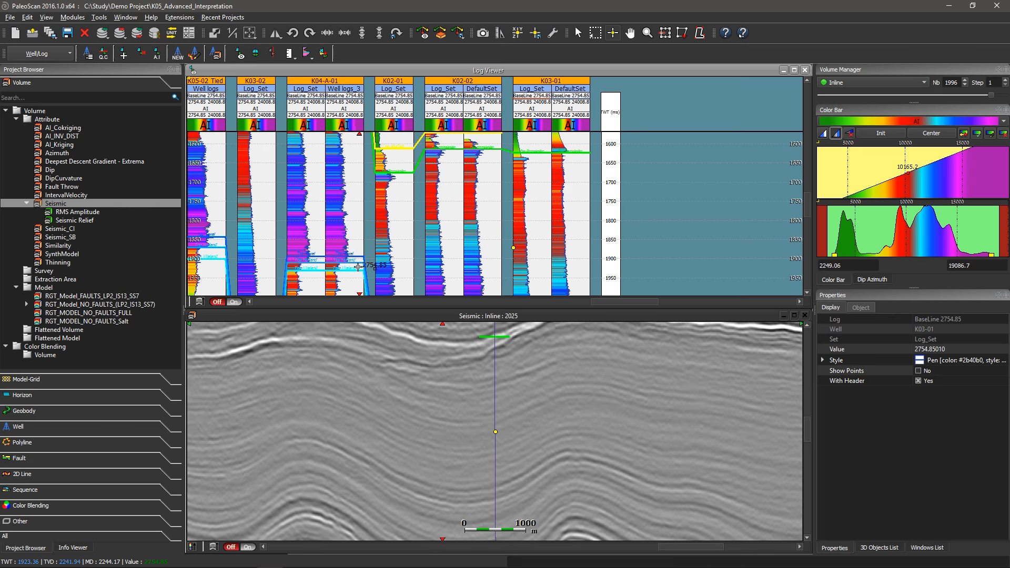
- Center the seismic section on well K03-01 and overlay the filled AI log of its Log_Set there
scroll(481, 411, "down", 4)
scroll(483, 428, "down", 7)
scroll(485, 427, "up", 12)
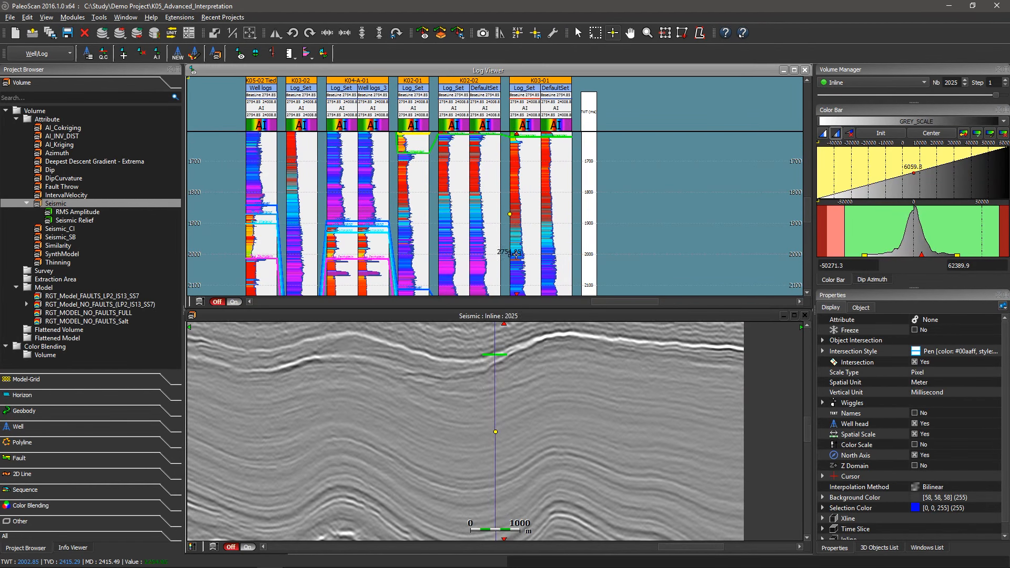
left_click(519, 257)
left_click(516, 234)
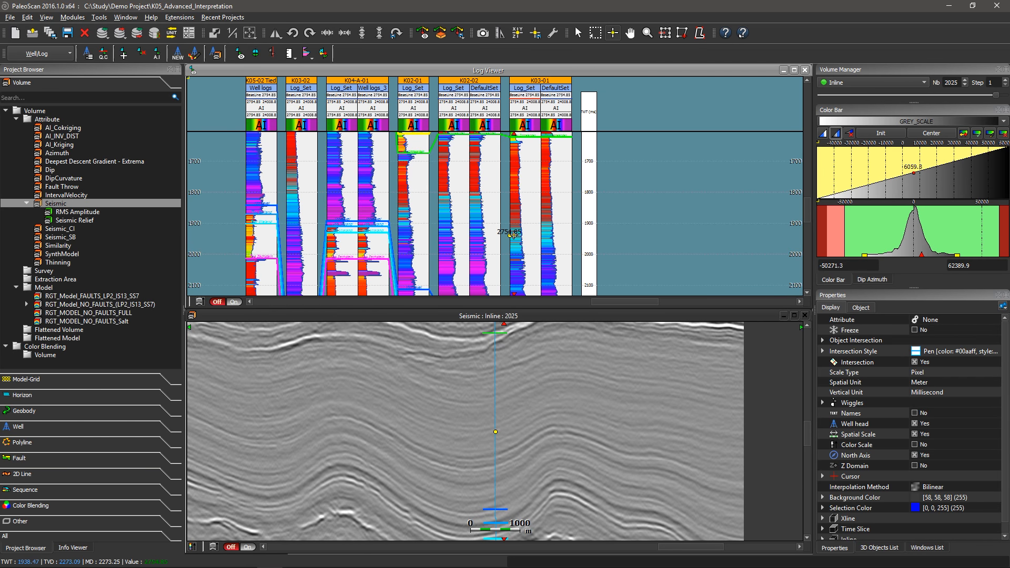
left_click_drag(514, 235, 507, 383)
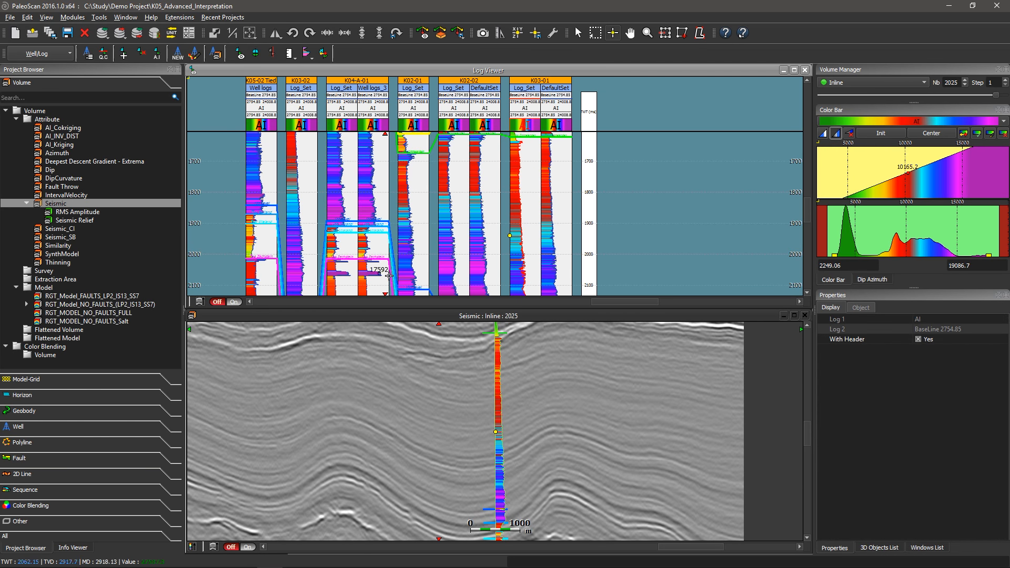
- Center the seismic section on well K03-02 and overlay its filled AI log there
left_click(292, 220)
left_click_drag(292, 220, 395, 431)
scroll(396, 430, "down", 4)
scroll(396, 430, "up", 5)
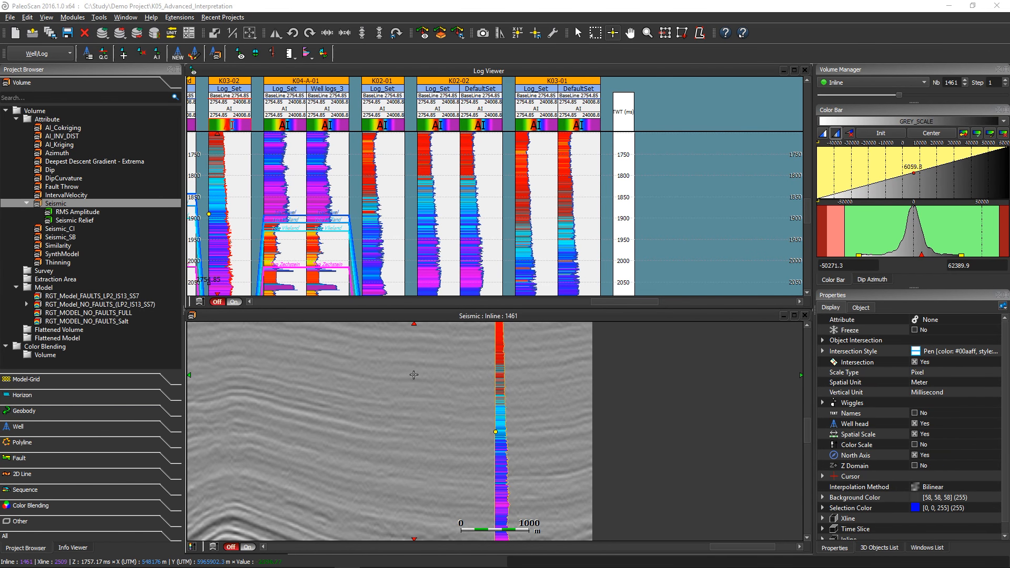
- Open the HorizonStack_RMS horizon stack beside the seismic section, share the width between both views, and show the full inline extent
left_click(52, 396)
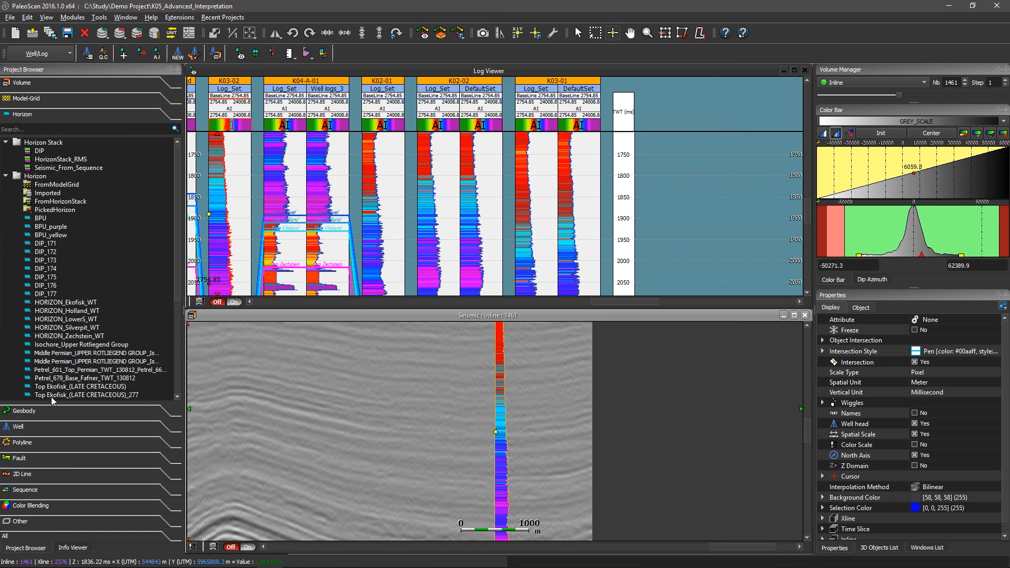
left_click(61, 160)
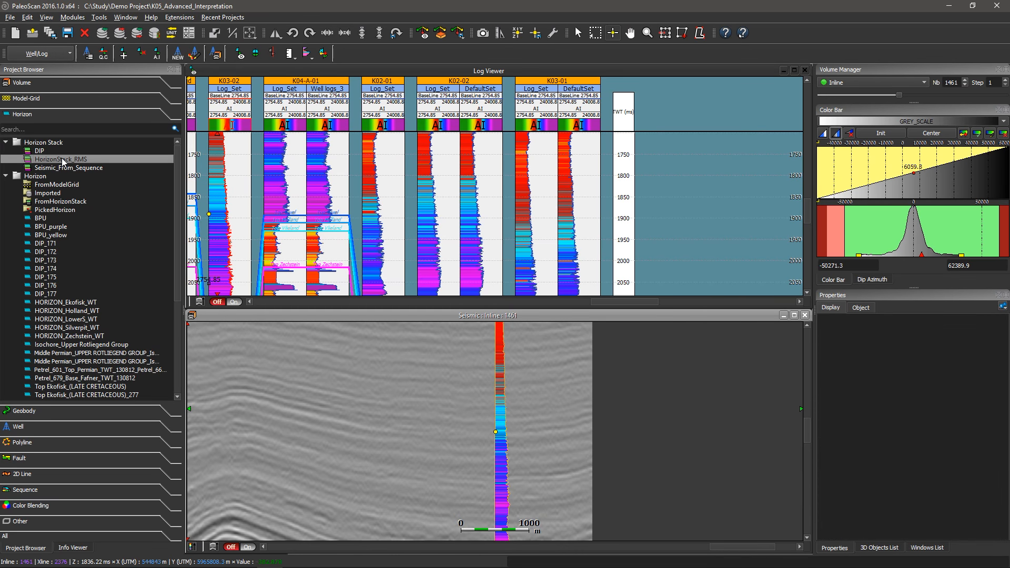
left_click_drag(342, 310, 470, 308)
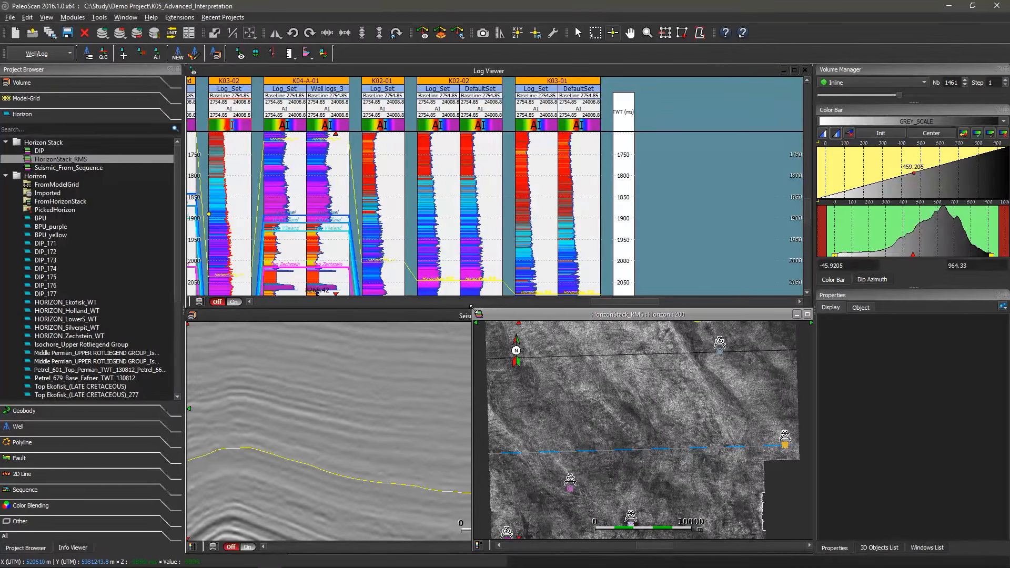
left_click(452, 316)
left_click_drag(811, 357, 470, 373)
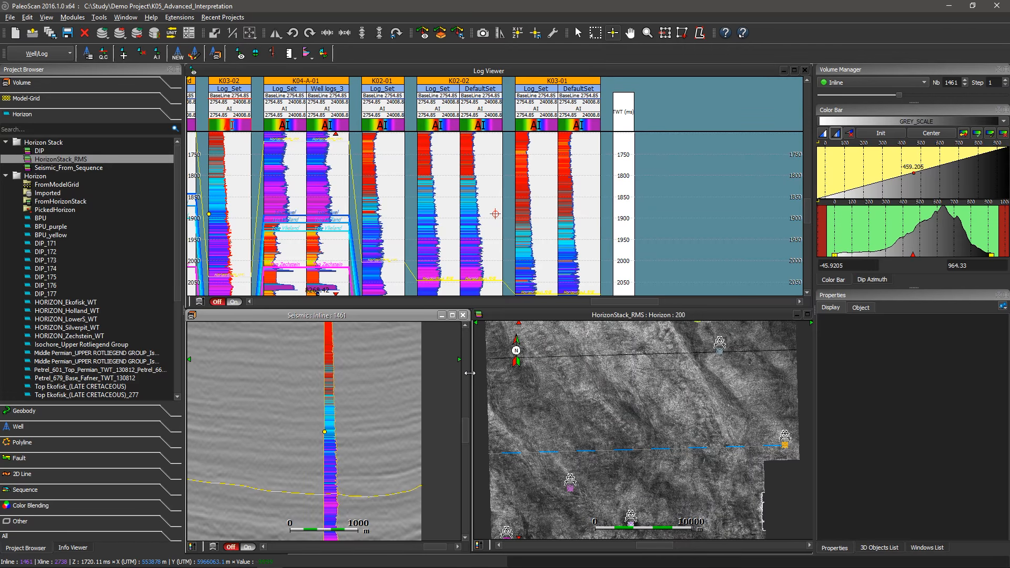
scroll(235, 432, "down", 10)
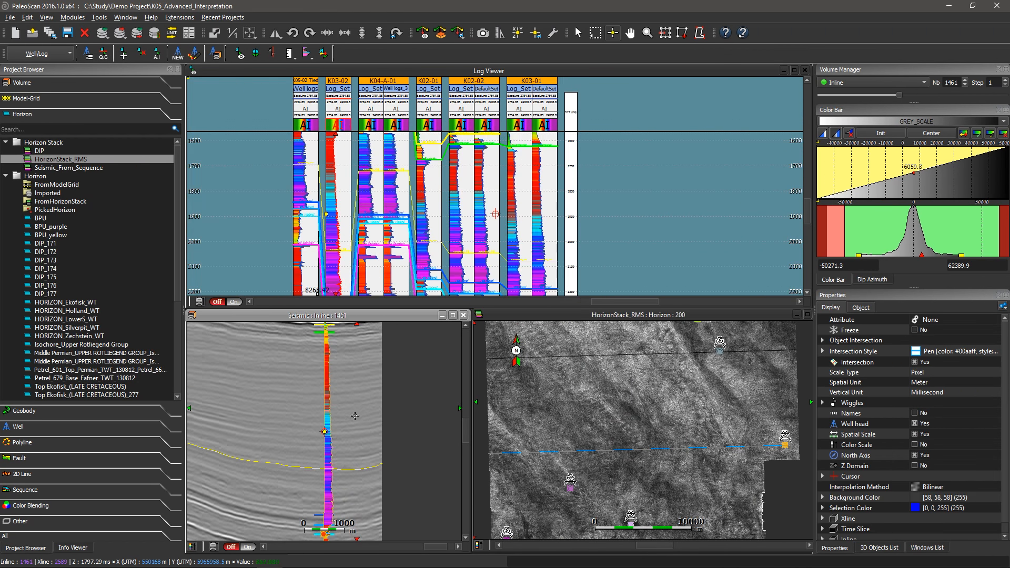
scroll(302, 428, "up", 10)
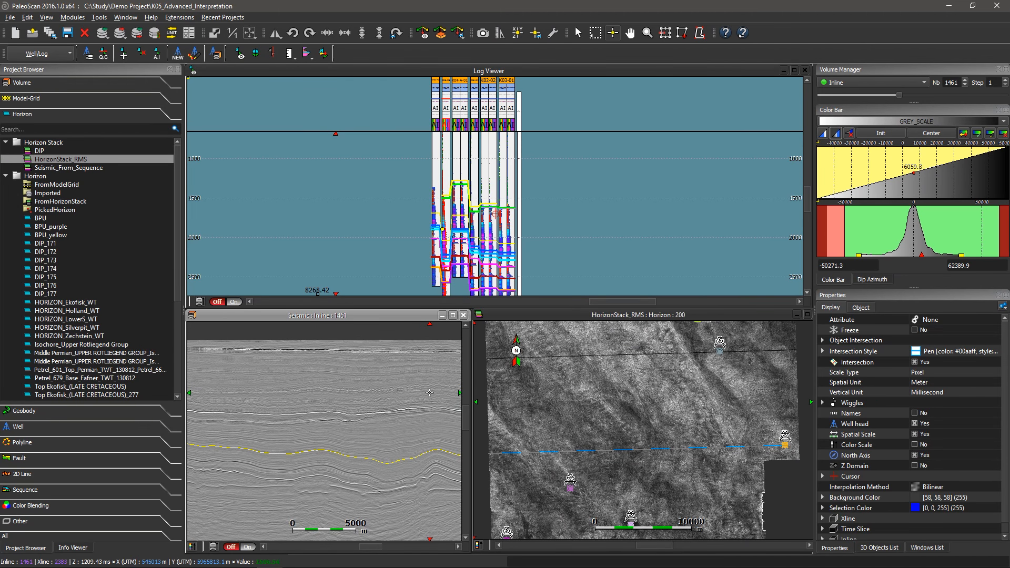
left_click(390, 406)
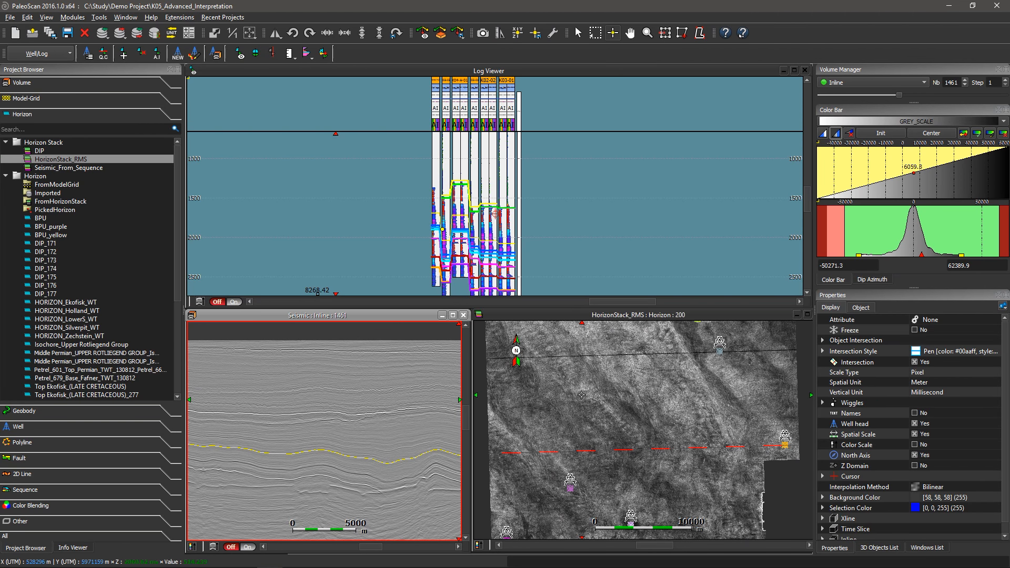
- Set the horizon stack's intersection line to width 3 and a dashed style
left_click(578, 411)
left_click(823, 444)
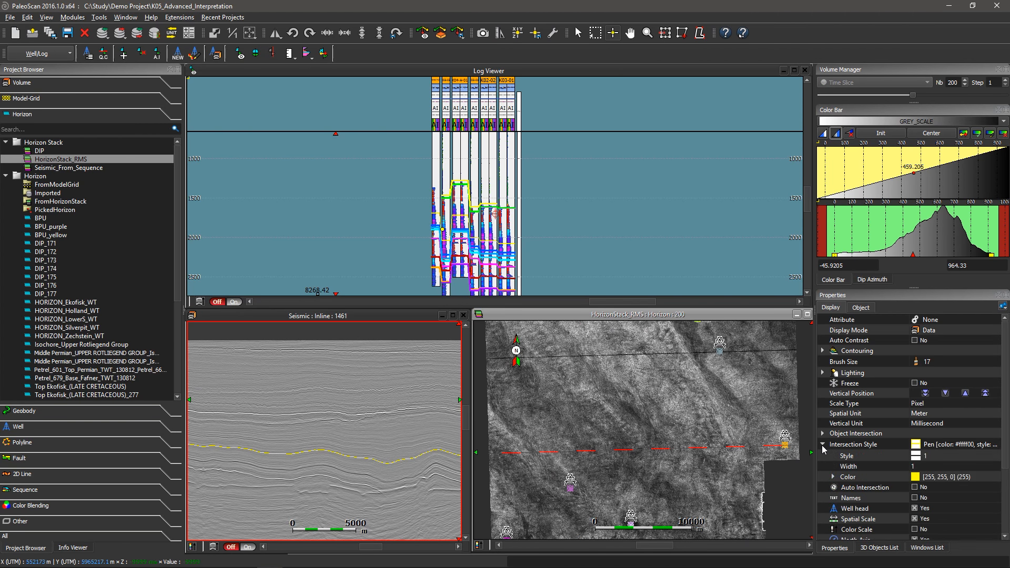
left_click(913, 466)
scroll(917, 467, "up", 2)
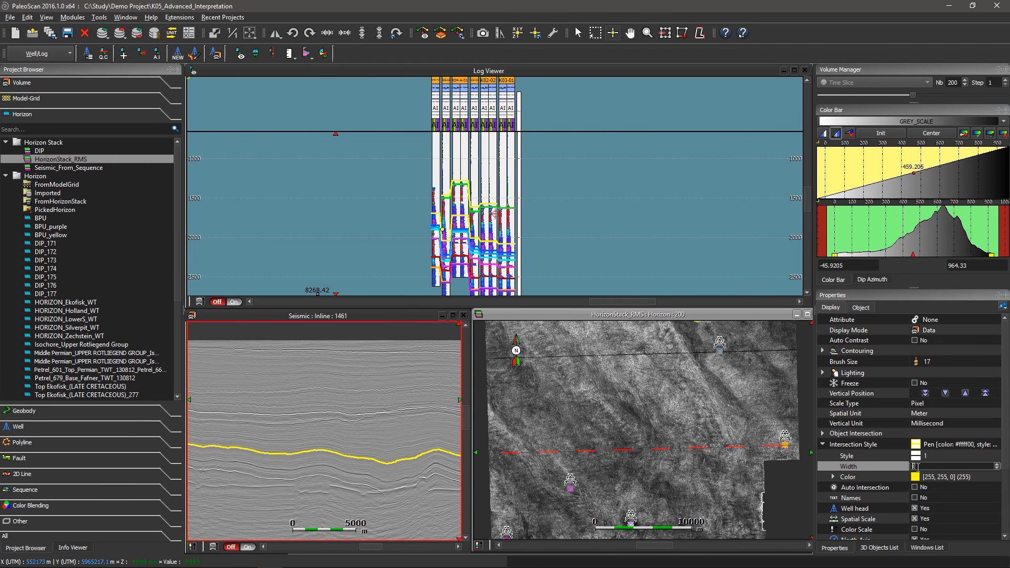
left_click(861, 456)
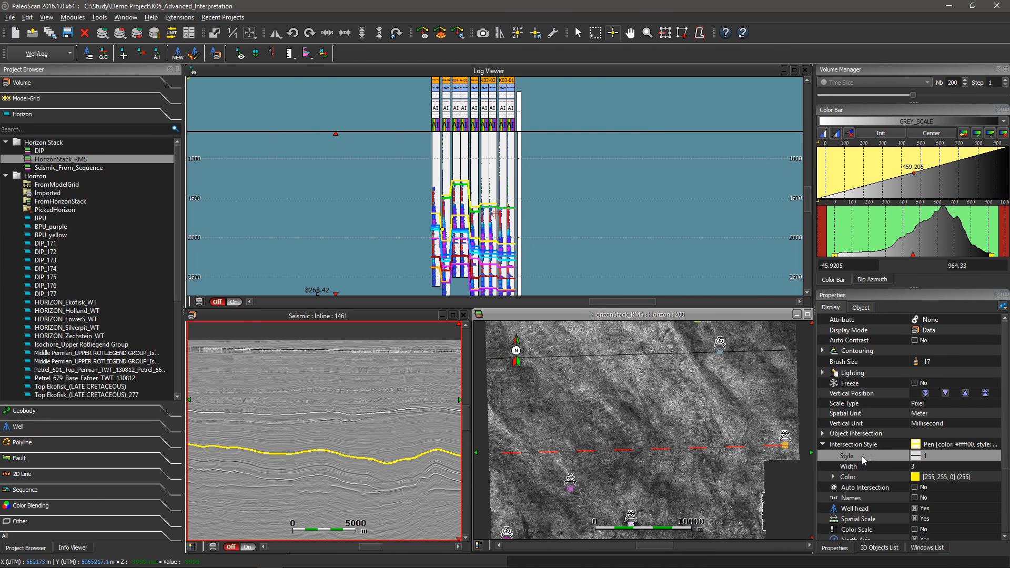
left_click(987, 457)
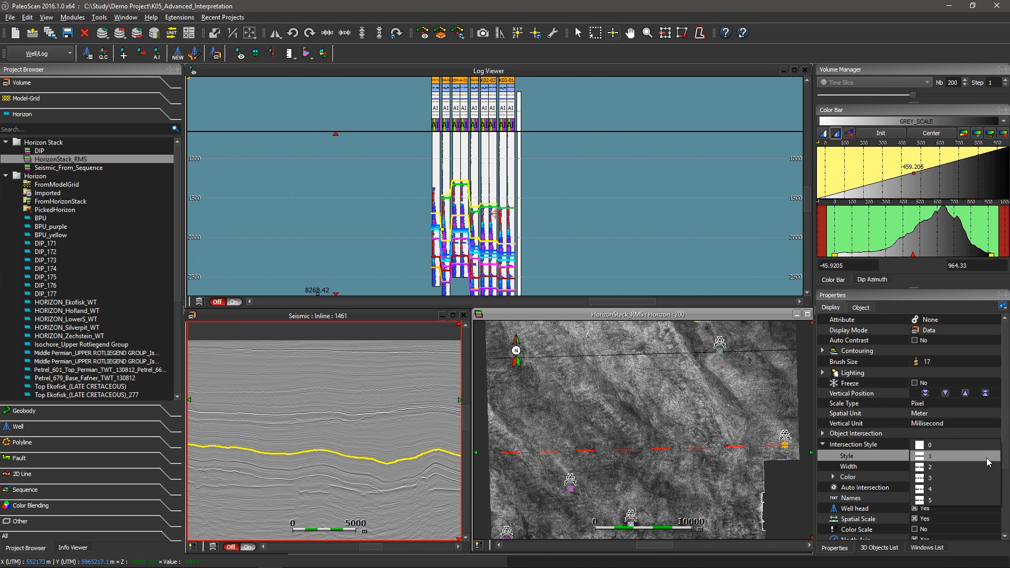
left_click(934, 476)
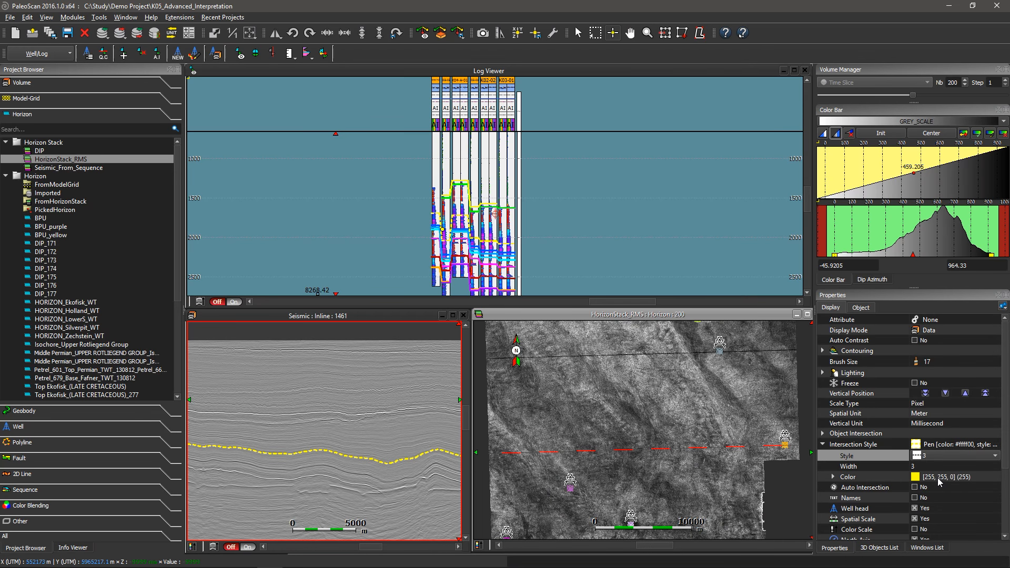
- Browse the HorizonStack_RMS from horizon 200 up to 290 and back to 281, following its intersection on the seismic section and logs
left_click(627, 411)
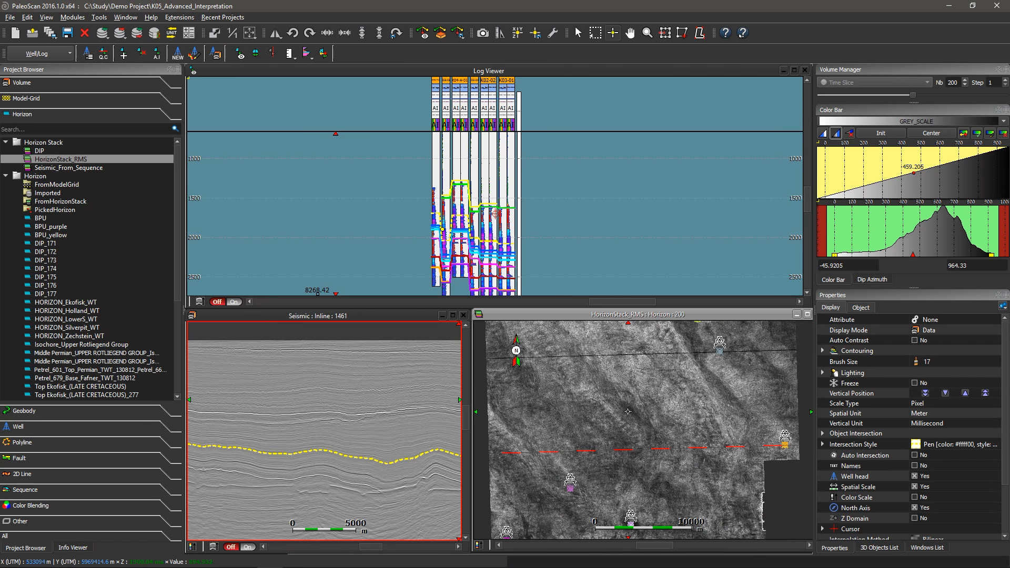
scroll(613, 409, "down", 16)
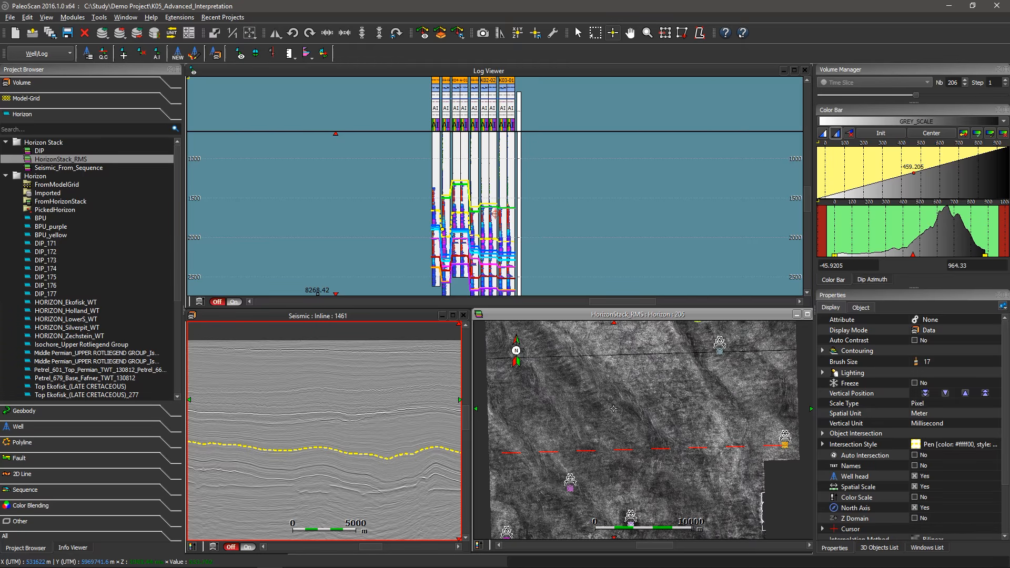
scroll(613, 408, "down", 20)
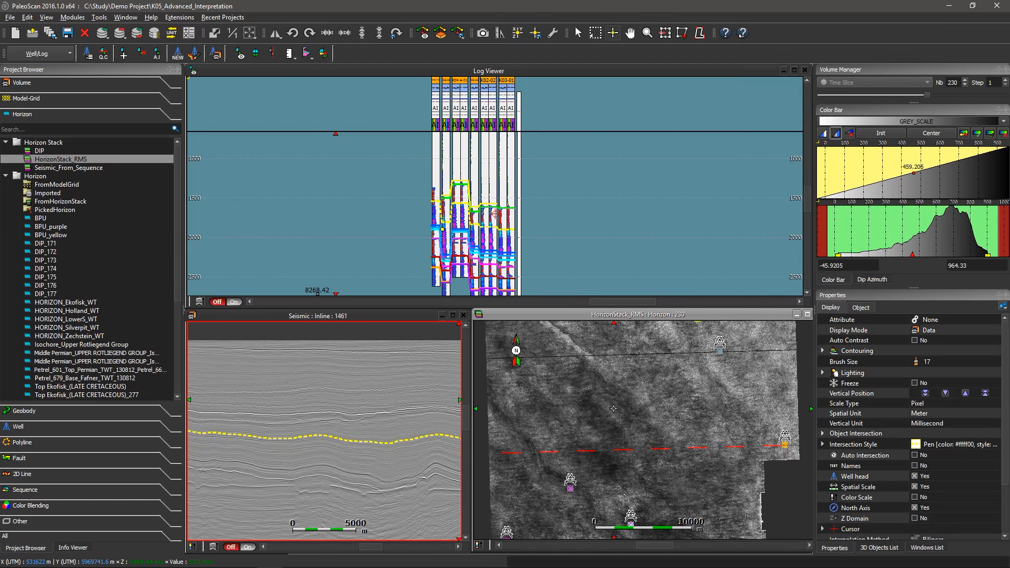
scroll(614, 408, "down", 20)
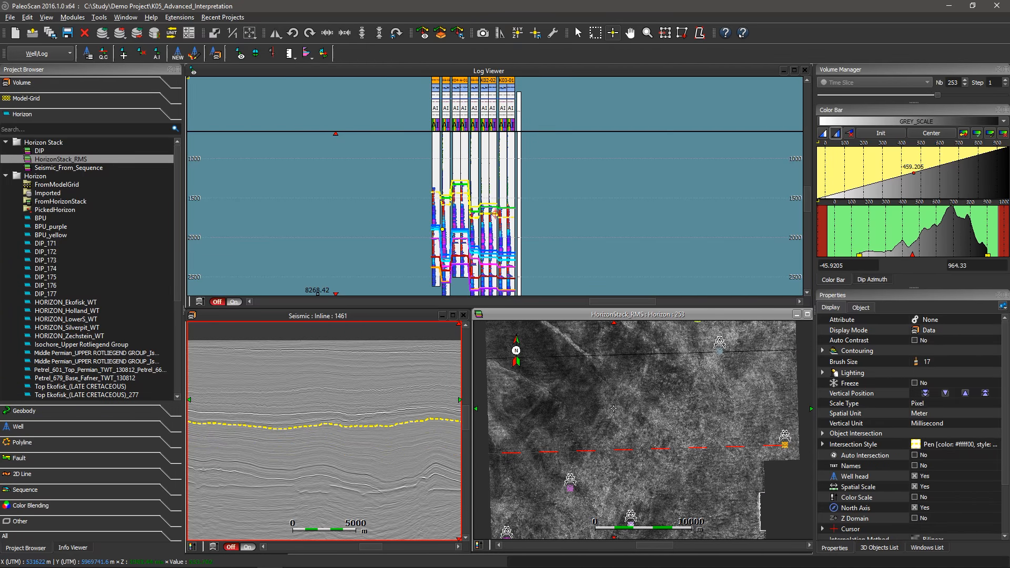
scroll(614, 409, "down", 20)
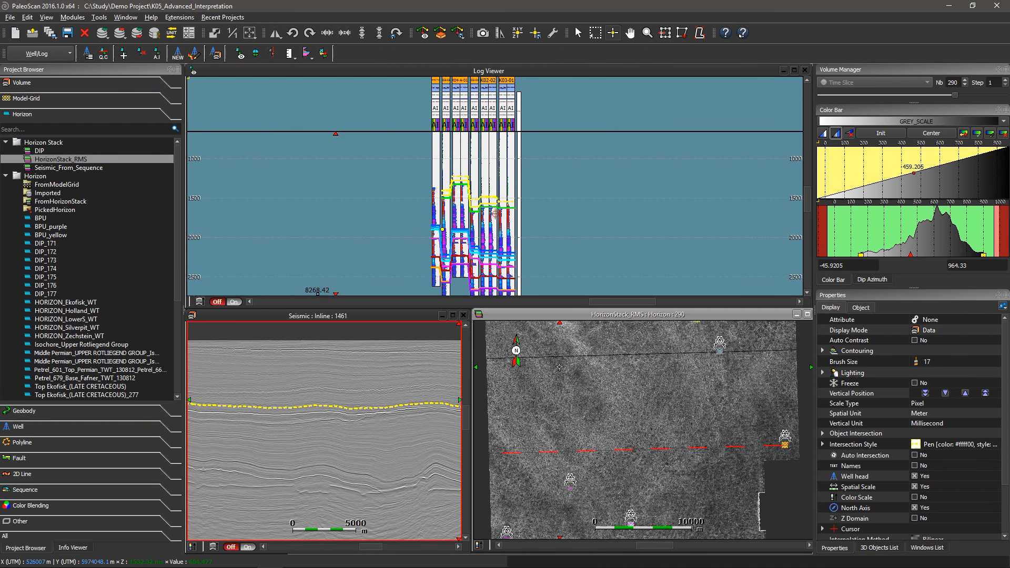
scroll(416, 355, "up", 9)
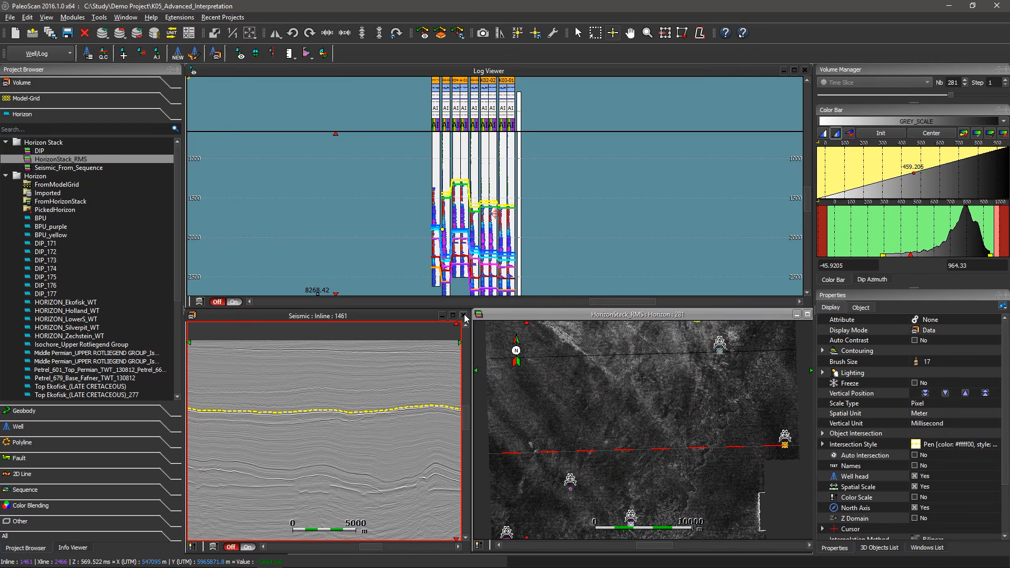
- Close the seismic section and extend the horizon stack view across the full width beneath the enlarged log tracks
left_click(464, 315)
left_click_drag(472, 361, 186, 363)
scroll(490, 204, "up", 8)
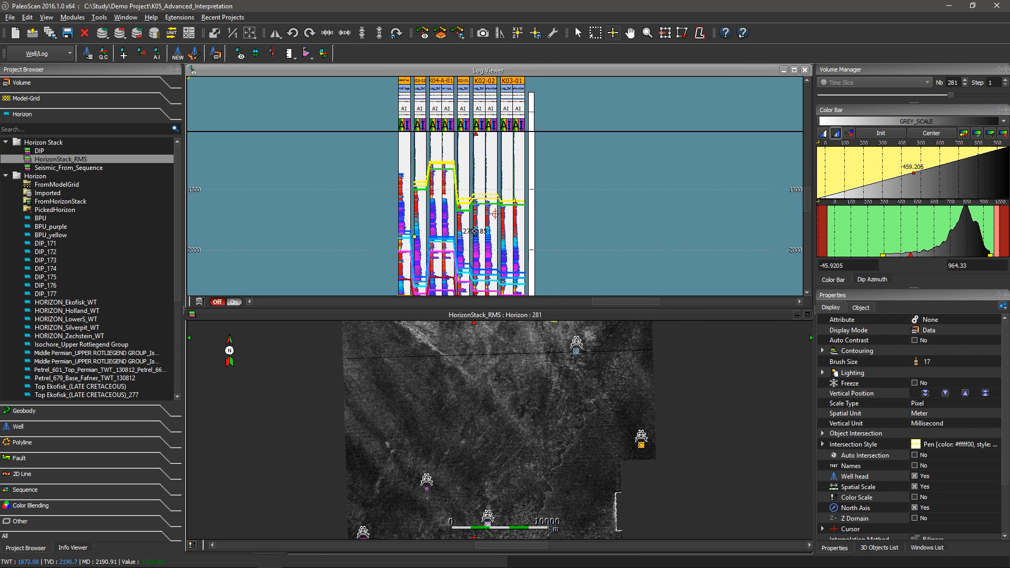
left_click_drag(439, 295, 436, 330)
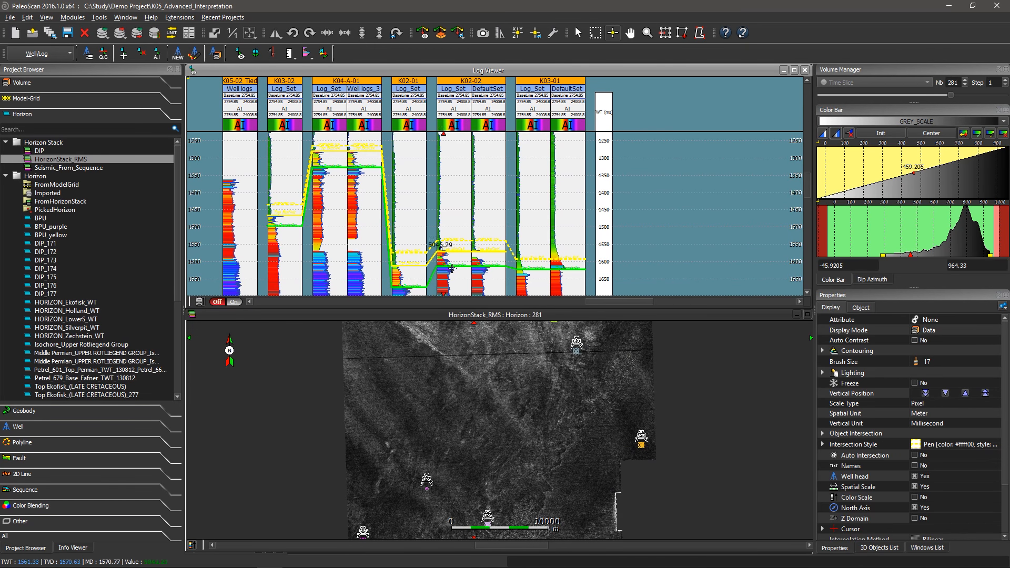
- Browse the HorizonStack_RMS from horizon 281 down to 180, comparing its intersection with the log tracks
left_click(461, 384)
scroll(461, 383, "down", 20)
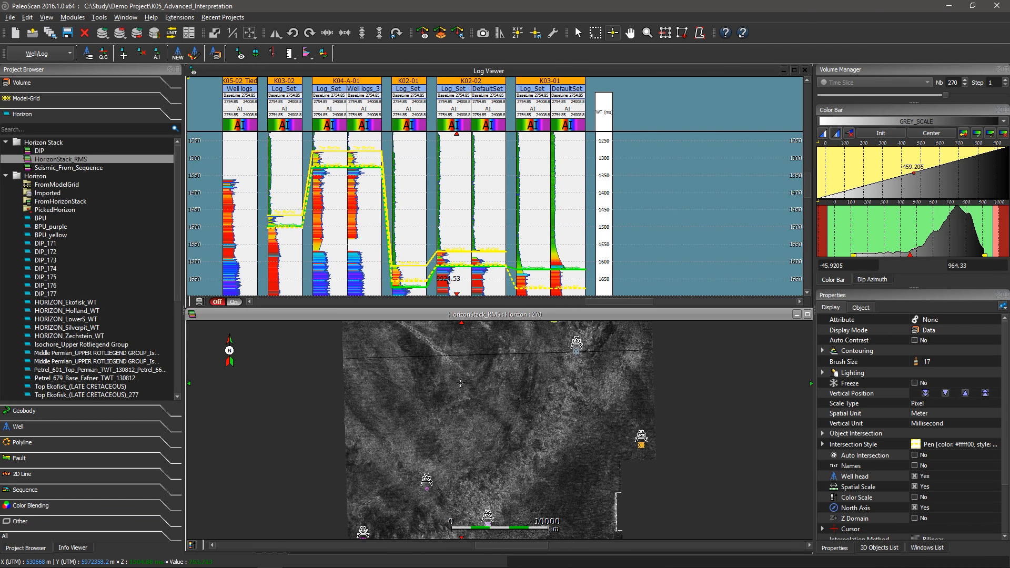
scroll(484, 274, "down", 5)
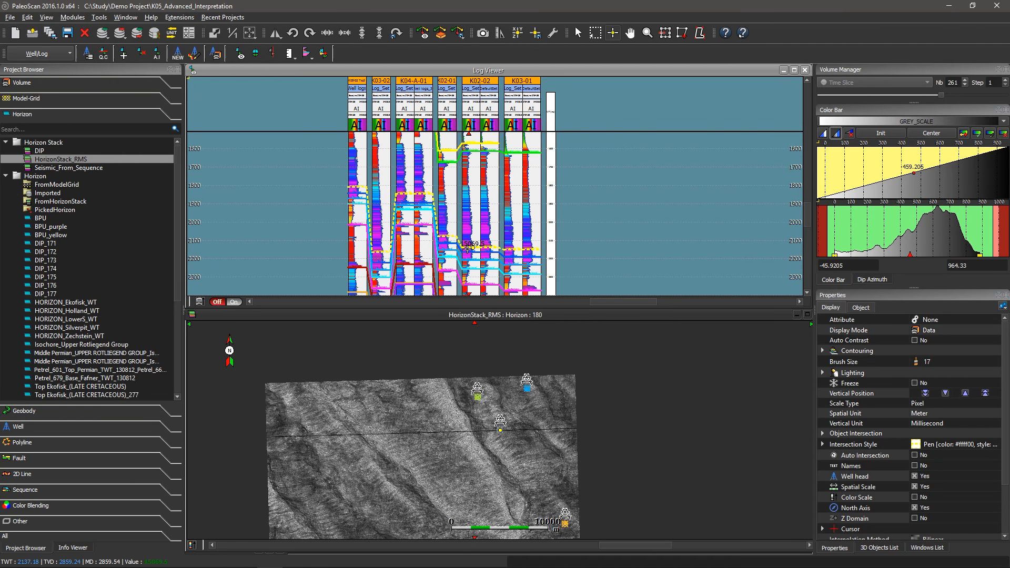
- Flatten the Log Viewer on HorizonStack_RMS, using the viewer as the source of the reference horizon
left_click(468, 251)
left_click_drag(468, 252, 467, 257)
scroll(351, 232, "up", 5)
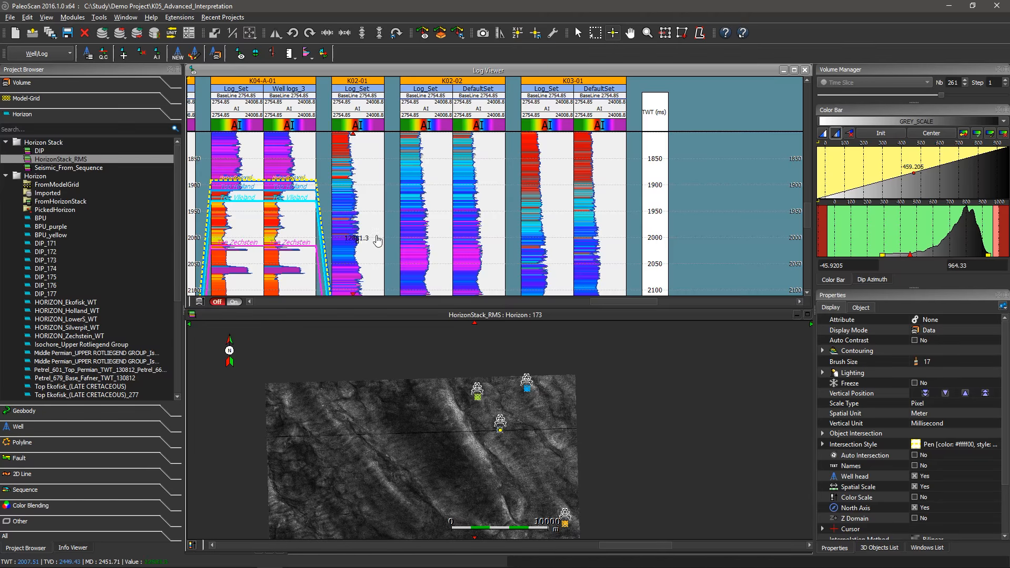
left_click_drag(545, 154, 456, 176)
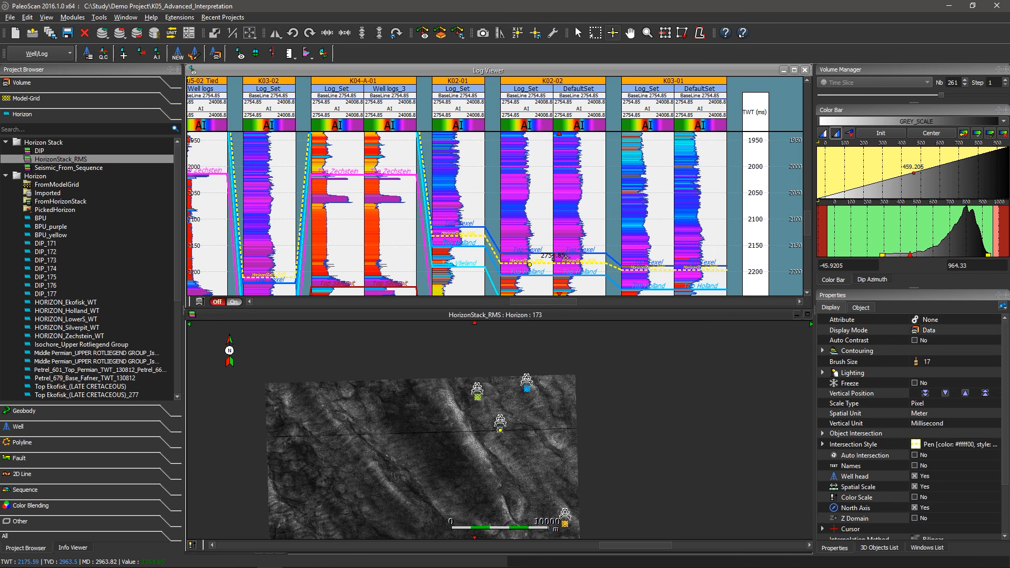
left_click(200, 301)
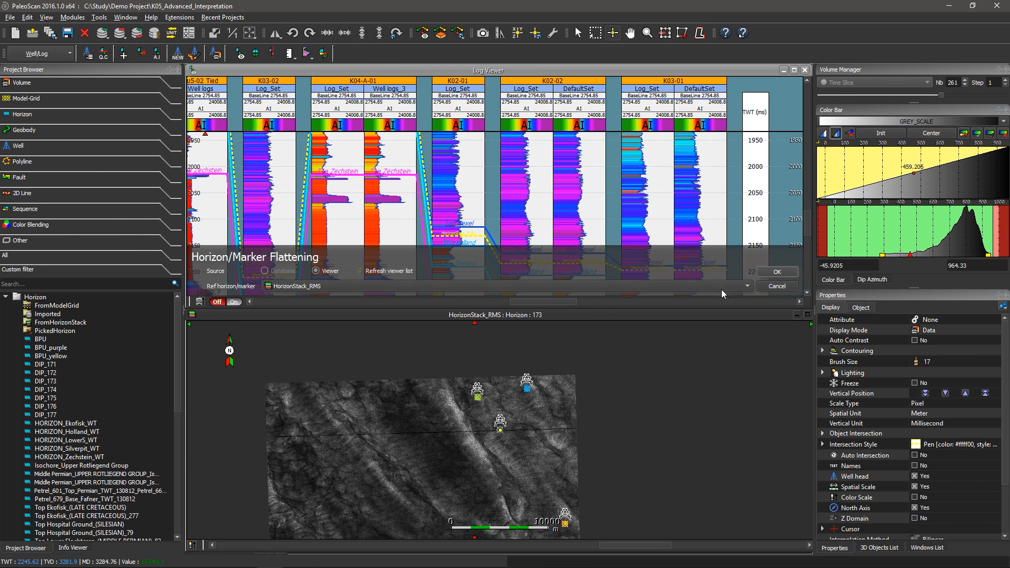
left_click(773, 272)
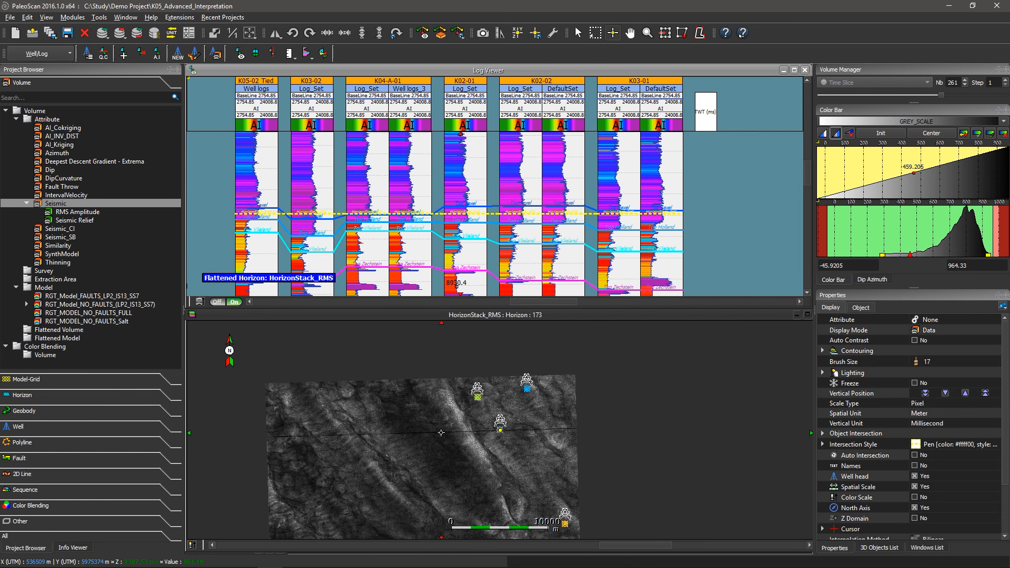
- Examine the flattened logs and markers while moving the horizon stack down to horizon 147 and back up to 161
scroll(441, 432, "down", 5)
scroll(440, 433, "down", 9)
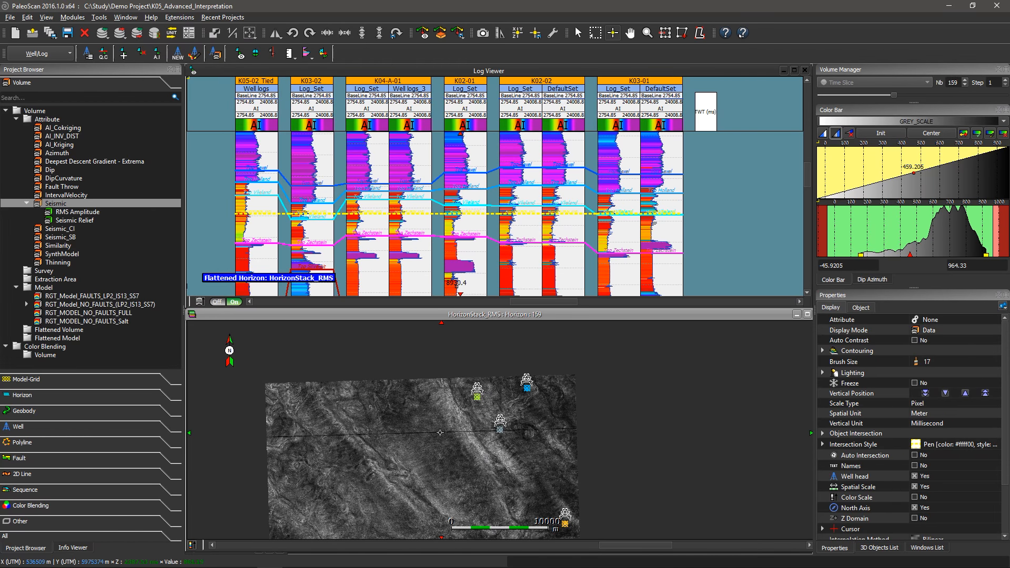
scroll(440, 432, "down", 13)
scroll(441, 433, "up", 1)
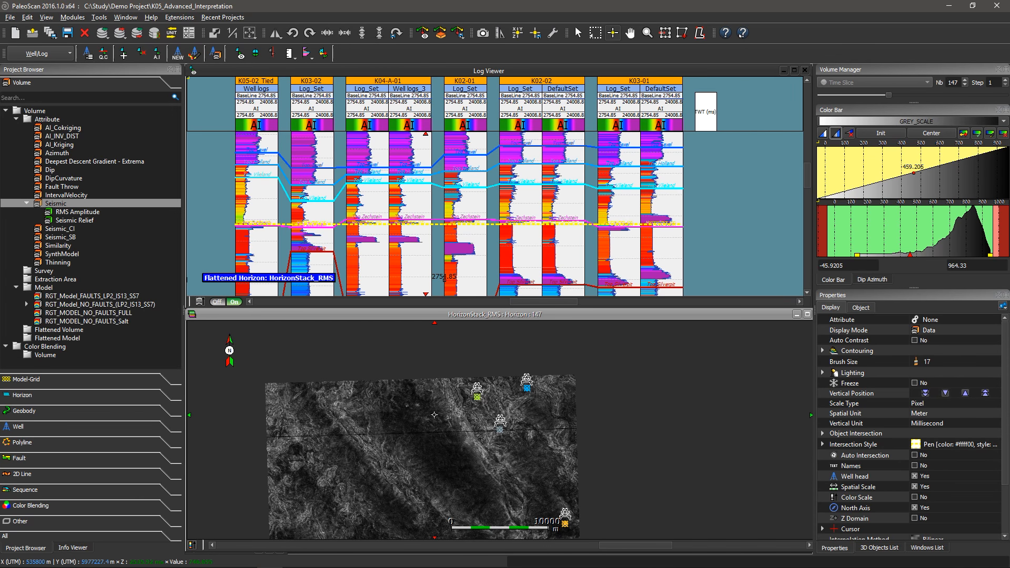
scroll(434, 415, "up", 16)
scroll(434, 415, "down", 2)
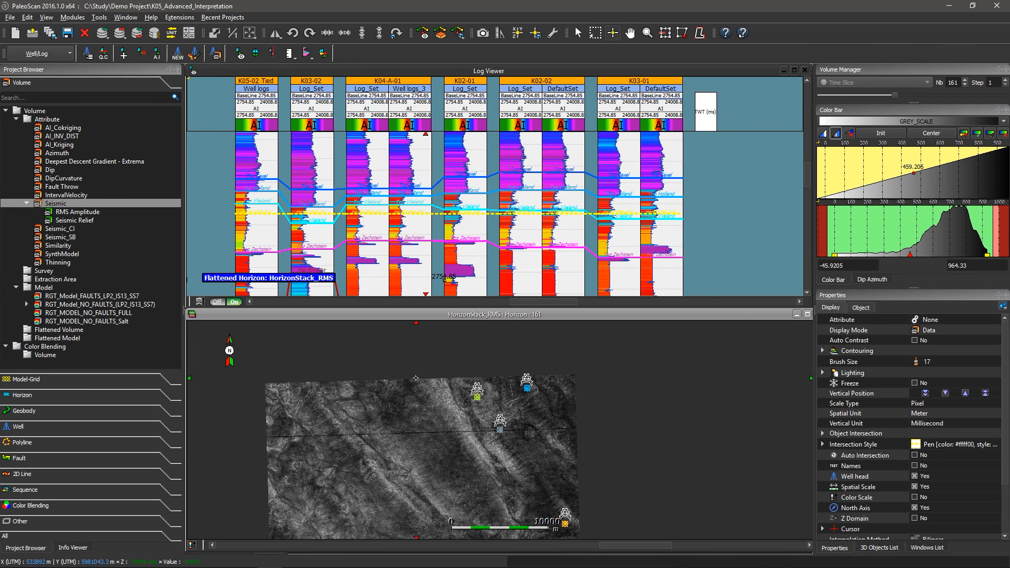
- Start a Well QC and exclude wells K05-01 and K05-02 - Not Tied from the selection
left_click(104, 54)
left_click(261, 194)
left_click(276, 170)
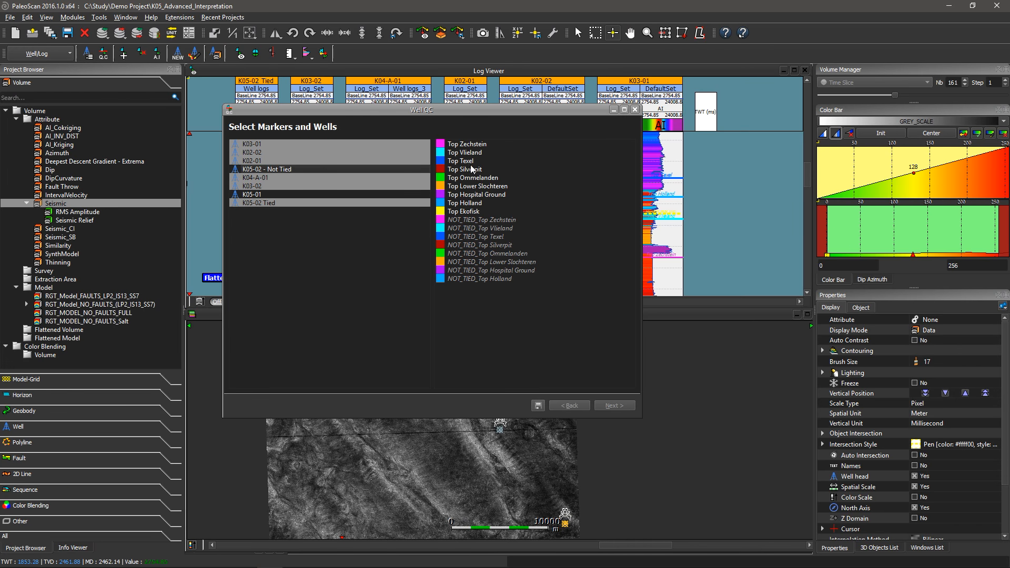
- Include the markers Top Zechstein, Top Silverpit, Top Ekofisk and Top Holland in the Well QC and continue to its comparison table
left_click(484, 146)
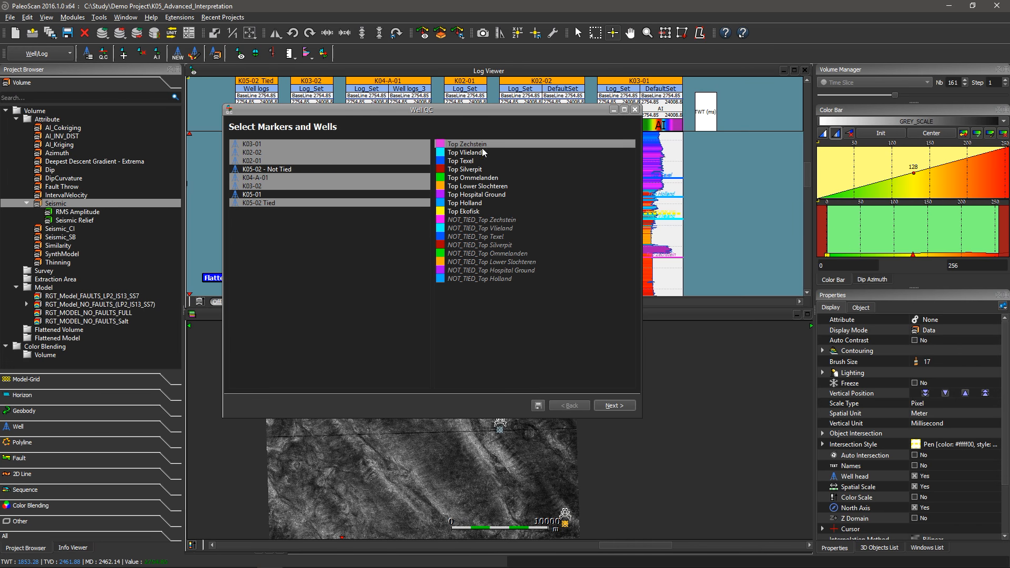
left_click(485, 171)
left_click(480, 211)
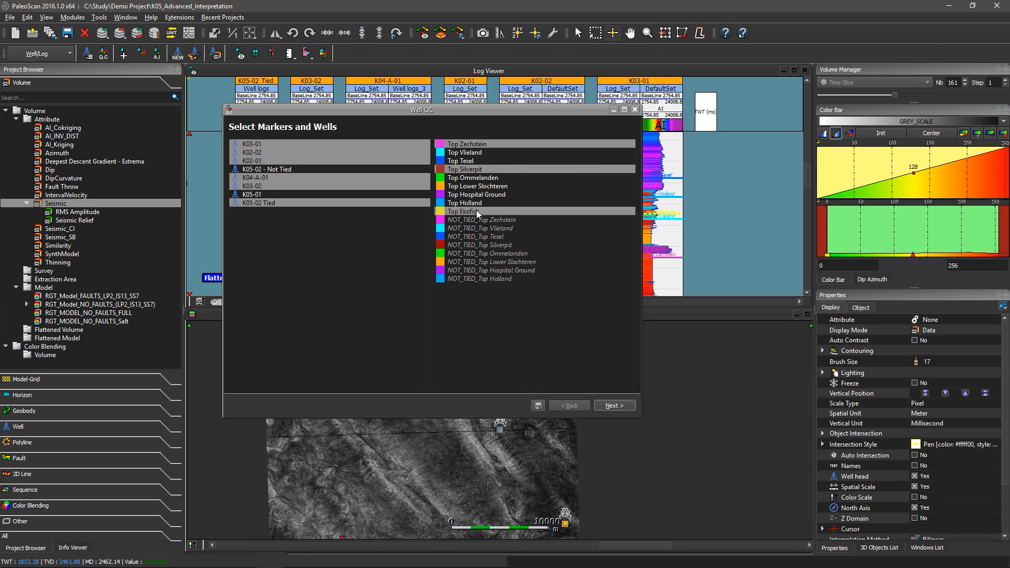
left_click(478, 204)
left_click(612, 409)
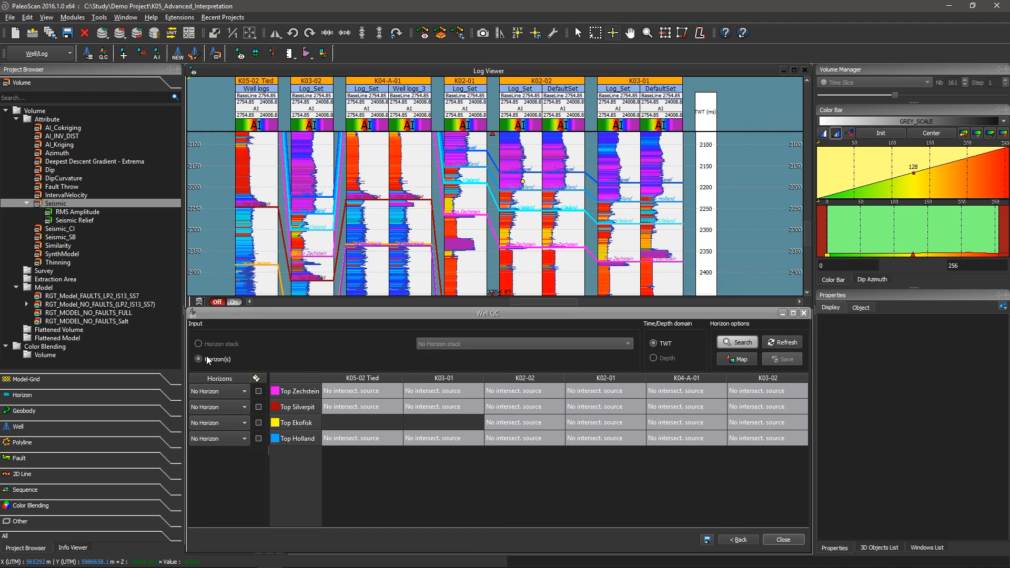
- Use the horizon stack HorizonStack_RMS as the Well QC input and search for the horizons nearest to the markers
left_click(207, 345)
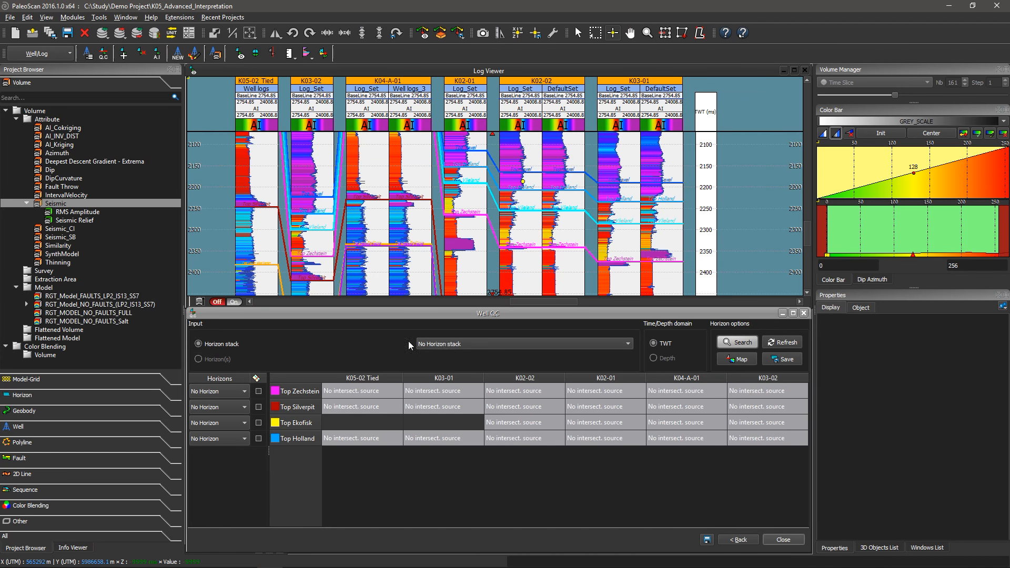
left_click(488, 345)
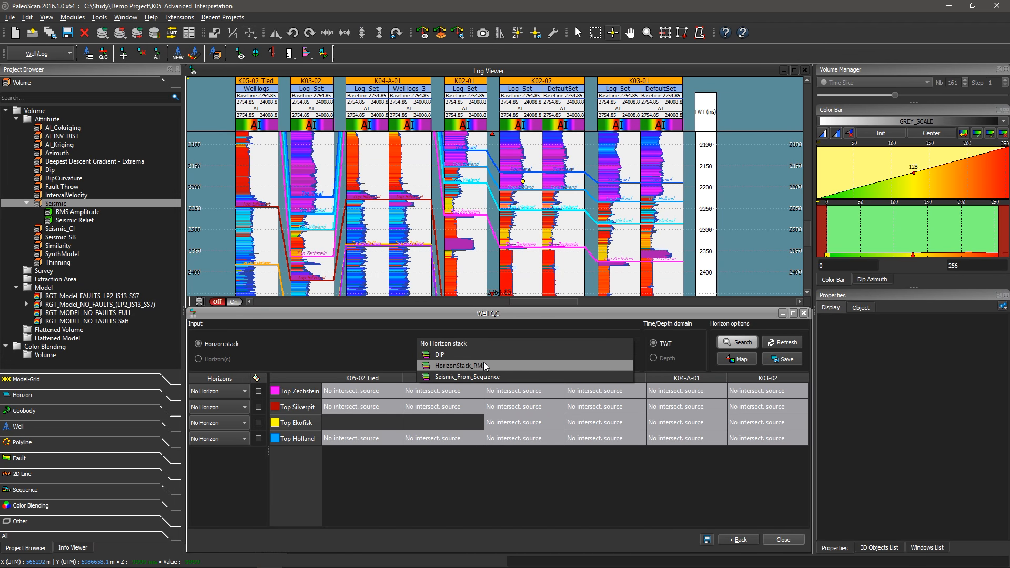
left_click(484, 361)
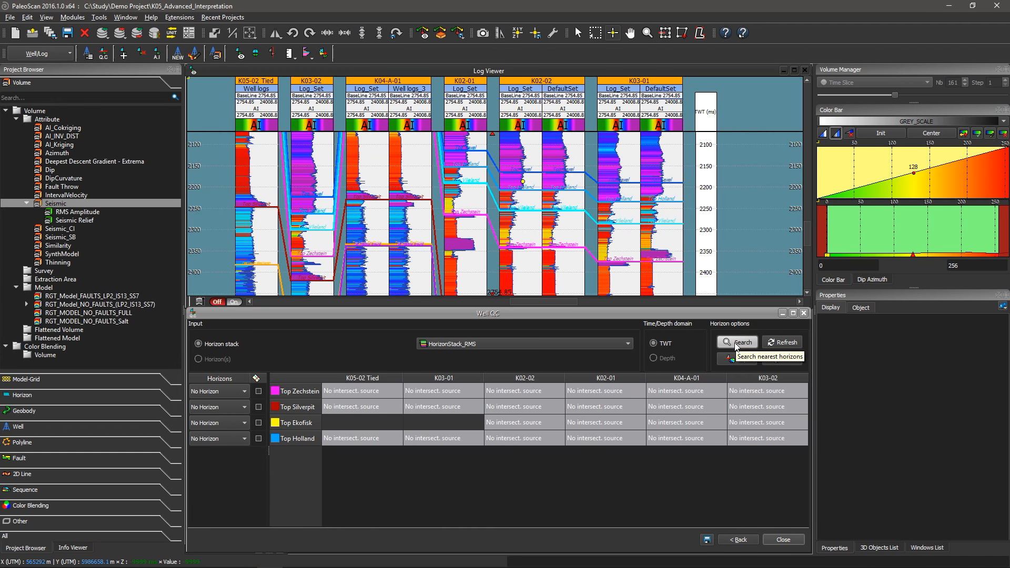
left_click(736, 342)
- Check the Top Ekofisk differences for wells K02-02, K02-01 and K04-A-01 against the logs
left_click(592, 426)
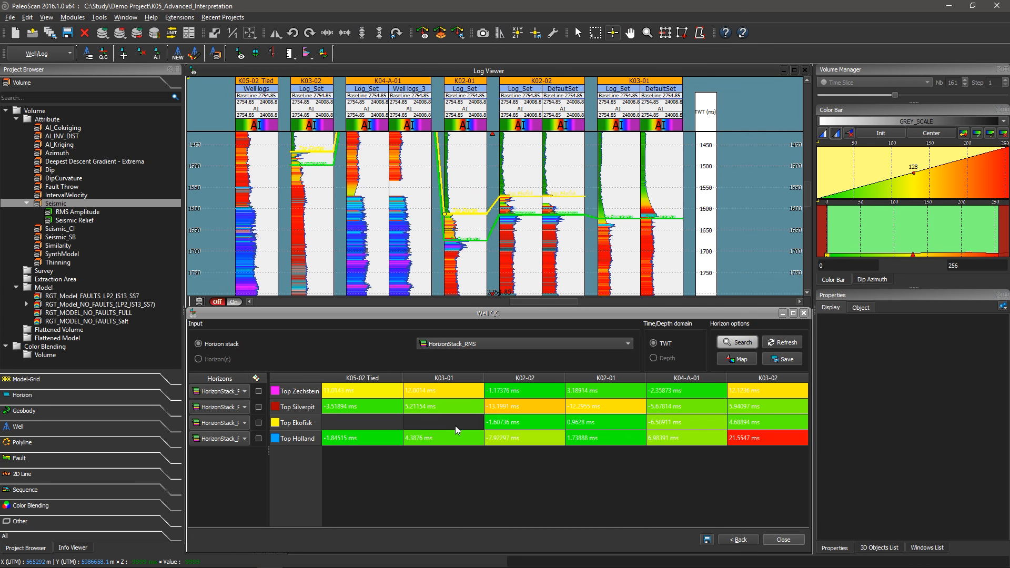
left_click(512, 435)
left_click(535, 421)
left_click(650, 425)
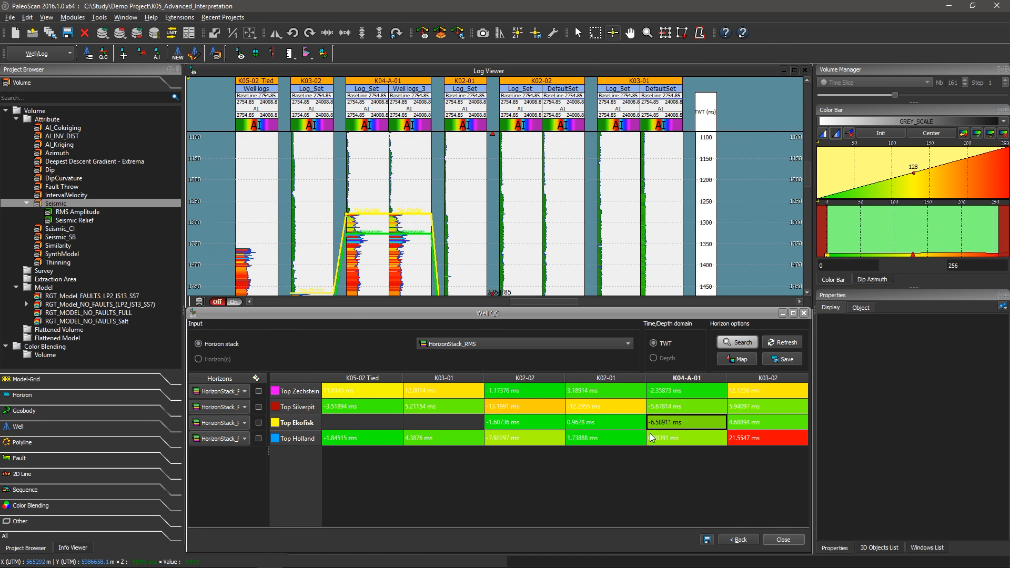
left_click(664, 449)
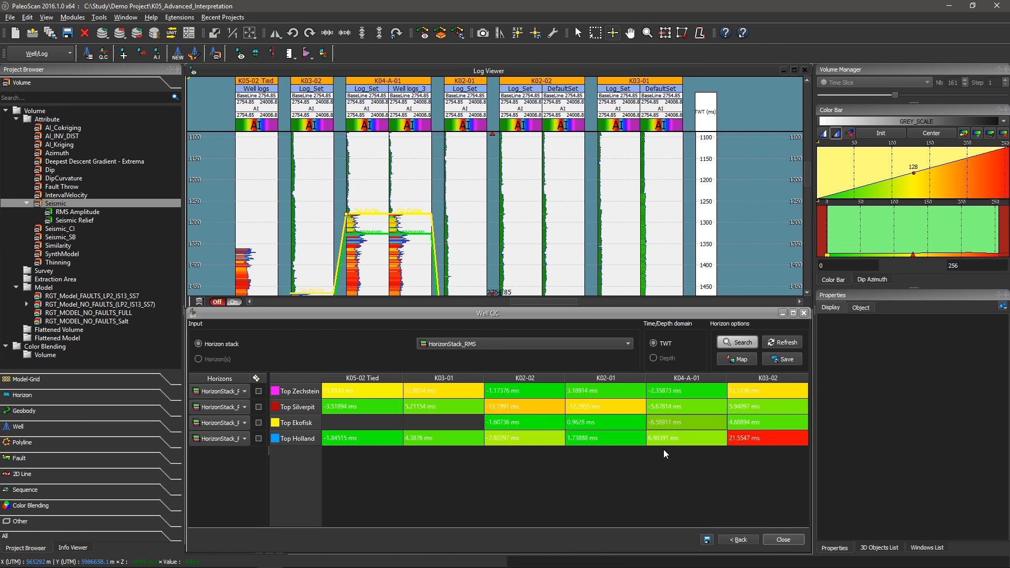
- Examine the Top Holland marker of well K03-02 up close in the Log Viewer
left_click(743, 439)
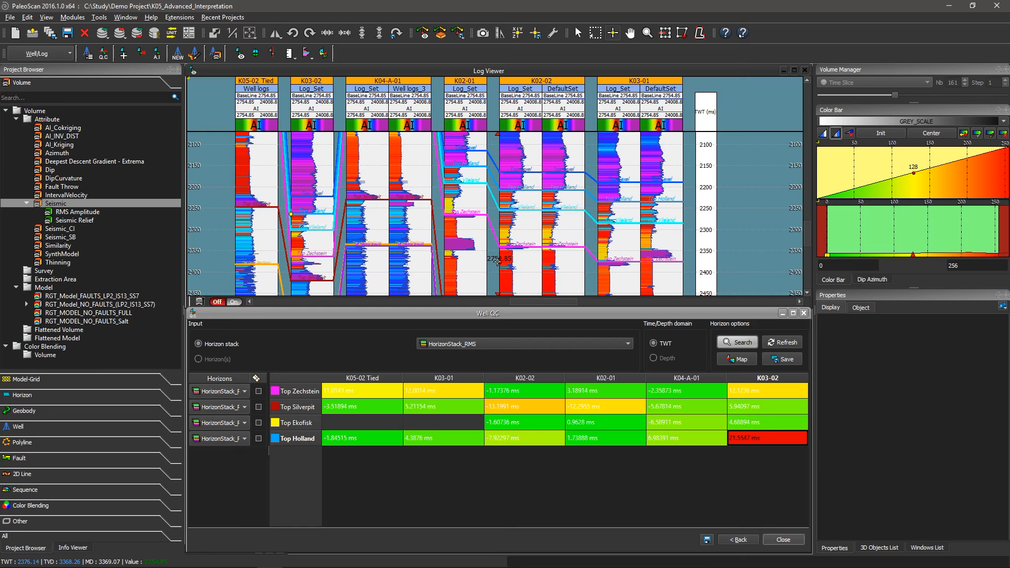
scroll(387, 231, "up", 2)
left_click_drag(292, 232, 555, 205)
scroll(497, 211, "up", 4)
left_click_drag(453, 210, 438, 280)
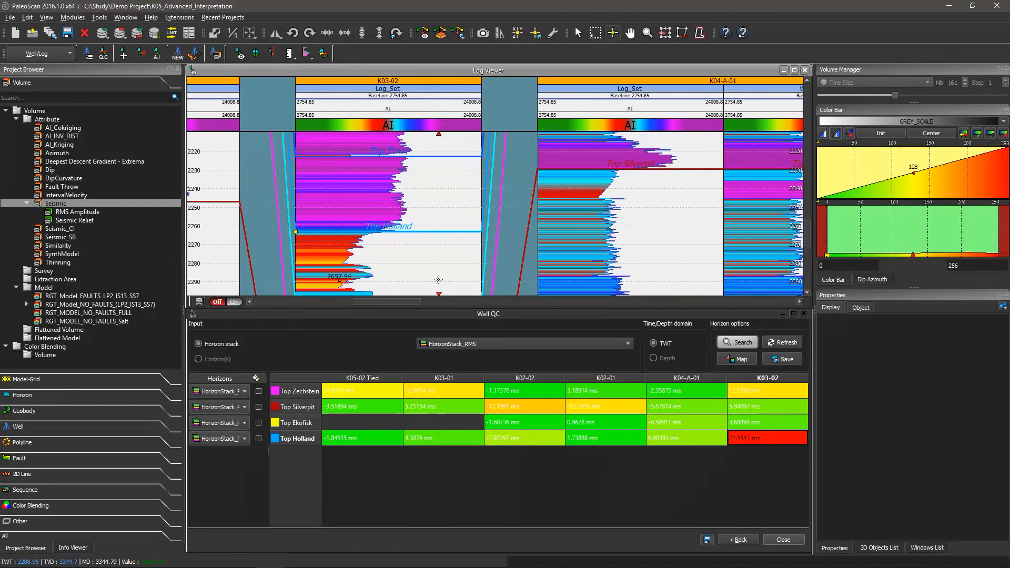
- Show all matched horizons on the logs and compare them with Top Silverpit, Top Ekofisk and Top Zechstein in wells K02-01 and K04-A-01
left_click(257, 379)
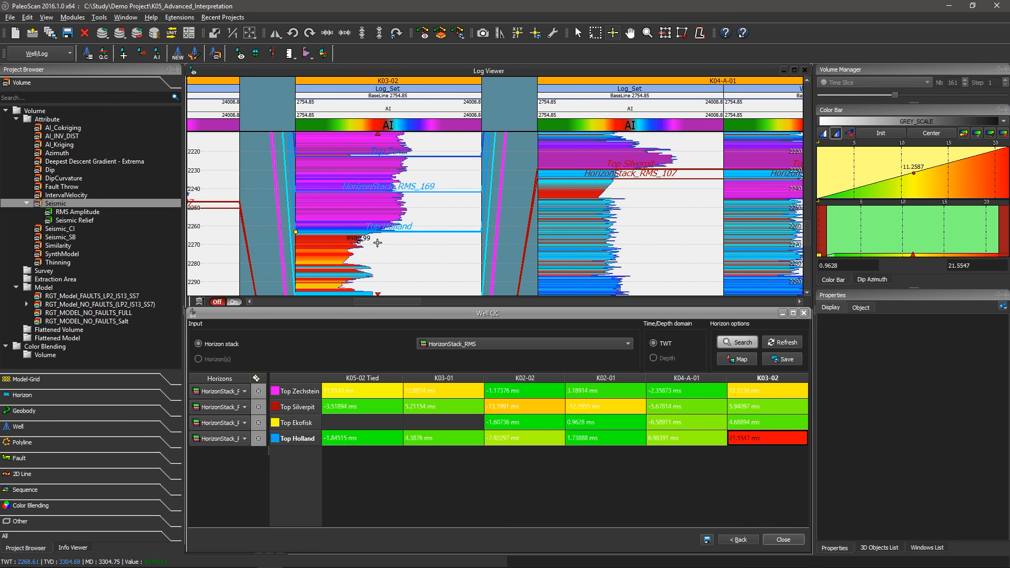
left_click(600, 409)
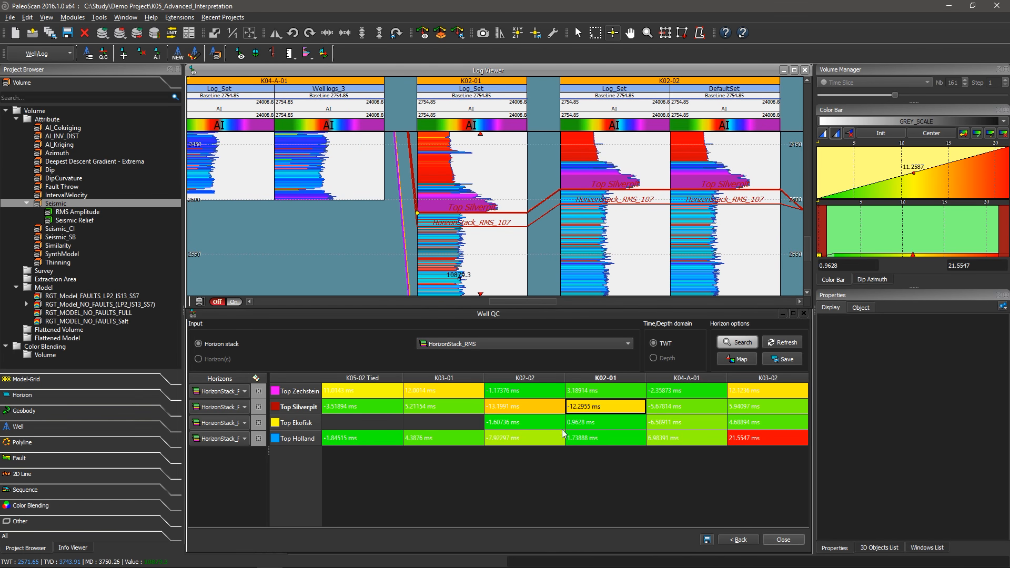
left_click(594, 424)
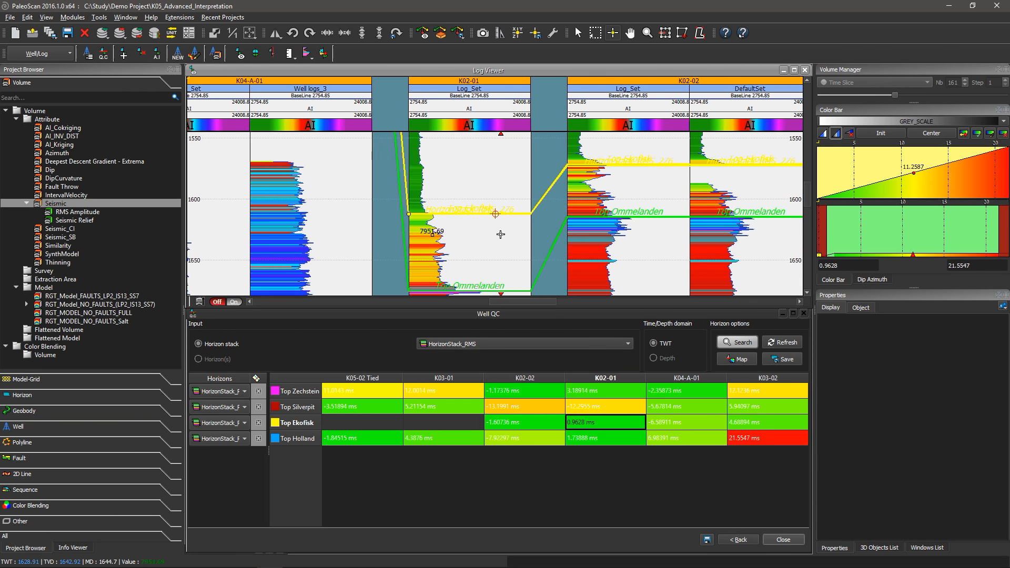
left_click(679, 426)
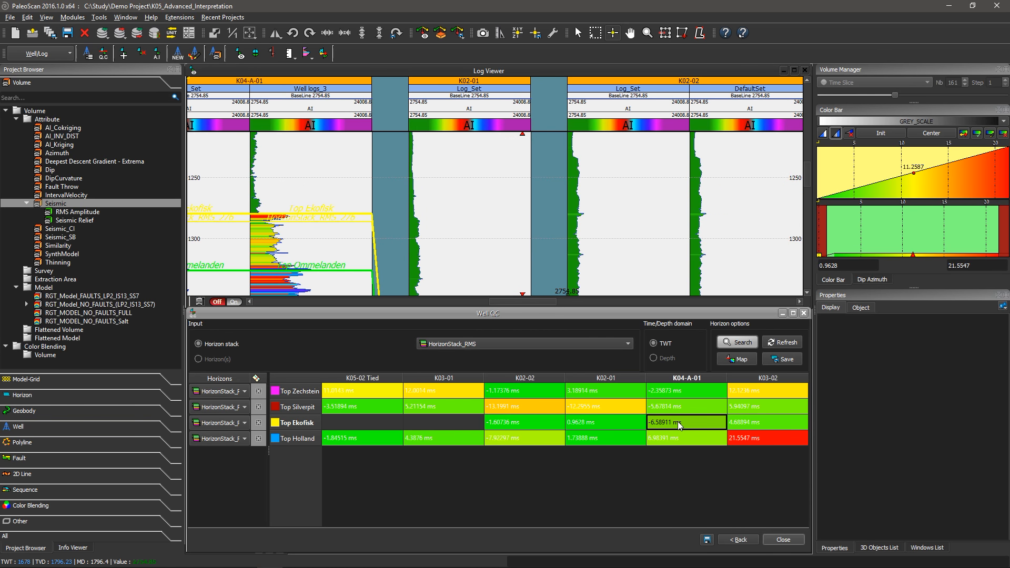
scroll(504, 223, "down", 2)
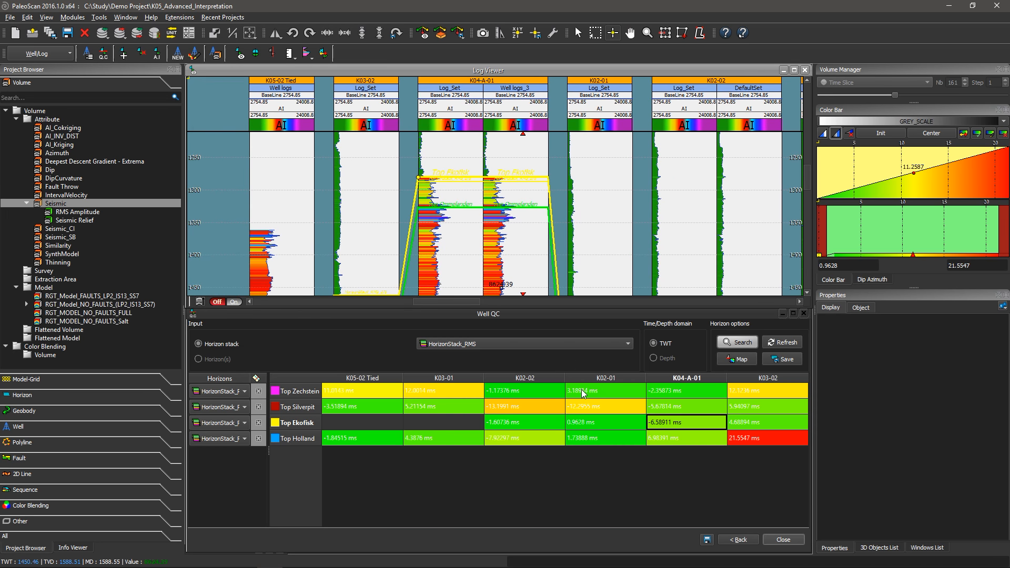
left_click(582, 389)
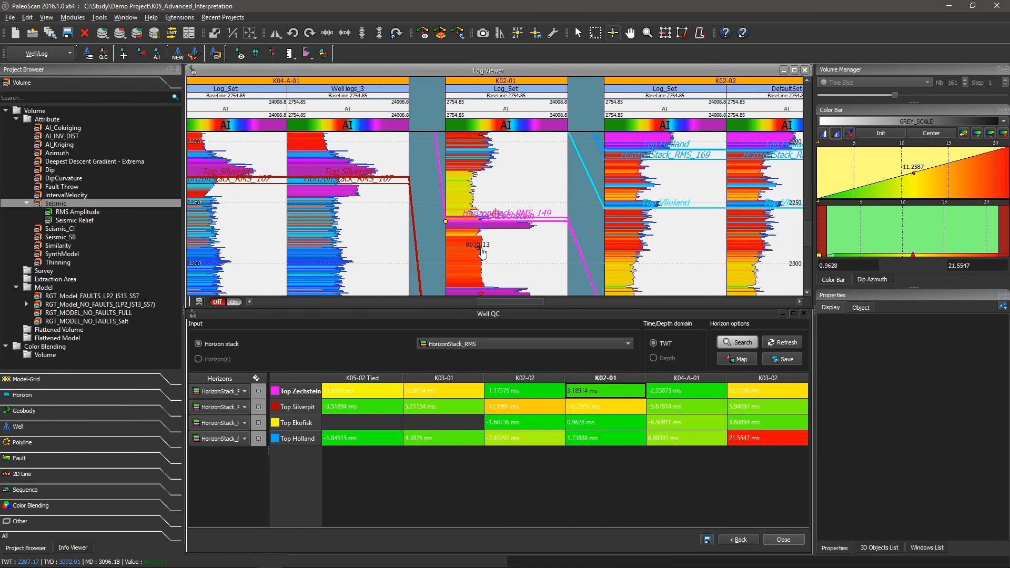
- Close the Log Viewer and open the 2D line UM_Strati_K05-02_K02-02_K03-01, widened to fit above the Well QC table
left_click(805, 70)
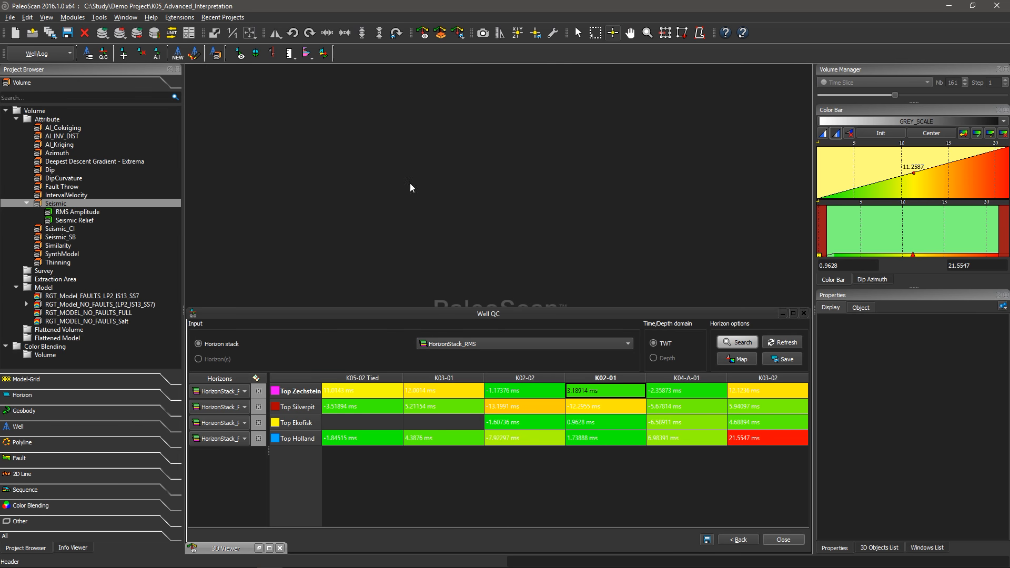
left_click(42, 475)
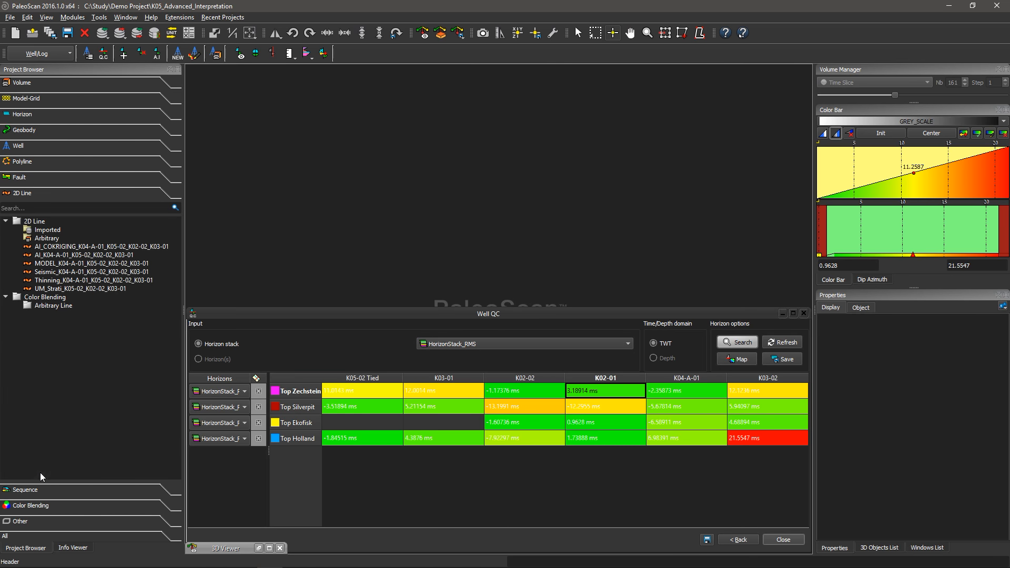
double_click(77, 289)
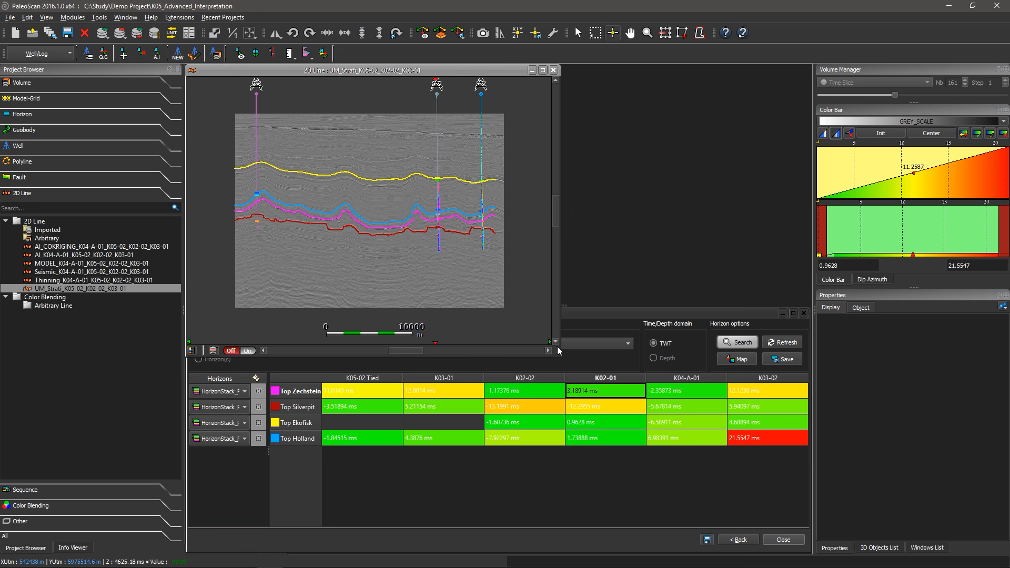
left_click_drag(559, 357, 806, 308)
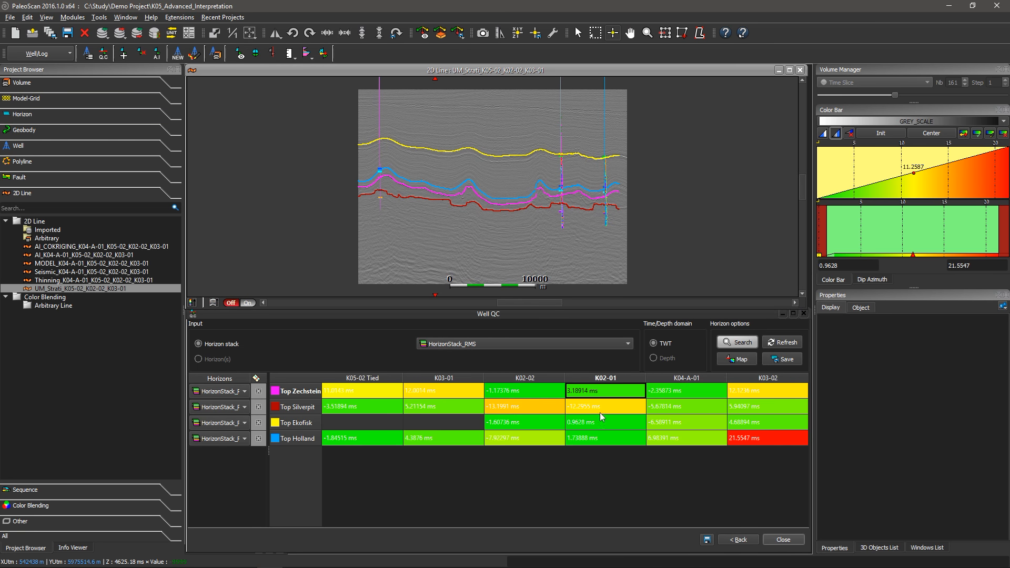
- Compare Top Silverpit in K05-02 Tied and K03-01, and Top Zechstein and Top Holland in K03-01, with the horizons on the 2D line
left_click(370, 408)
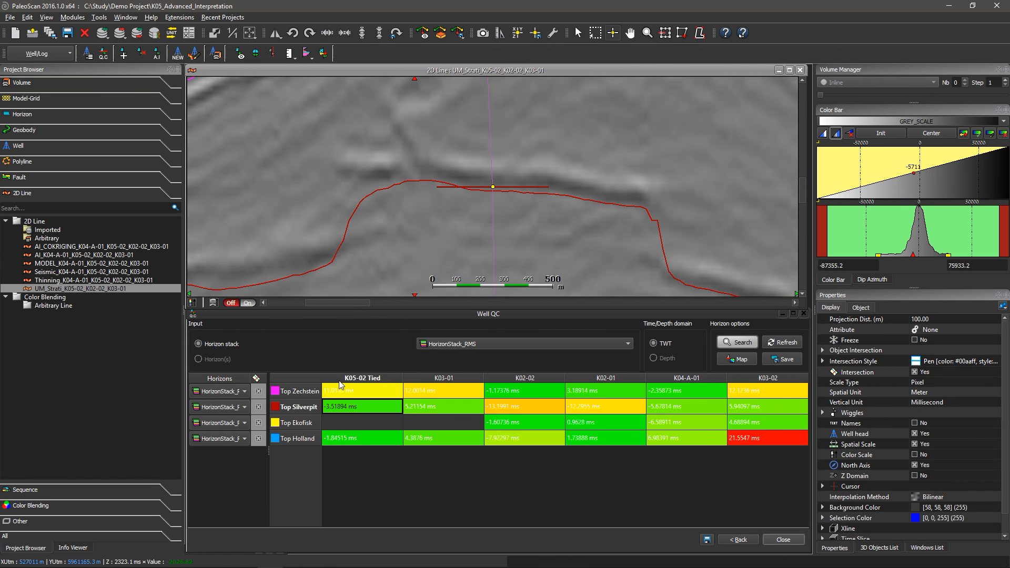
left_click(439, 410)
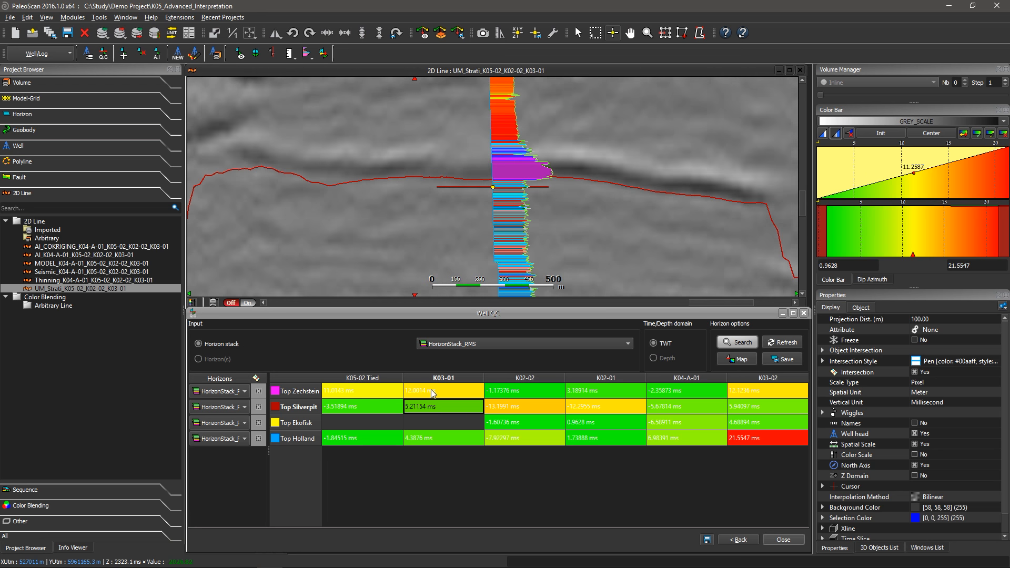
left_click(432, 390)
left_click(431, 440)
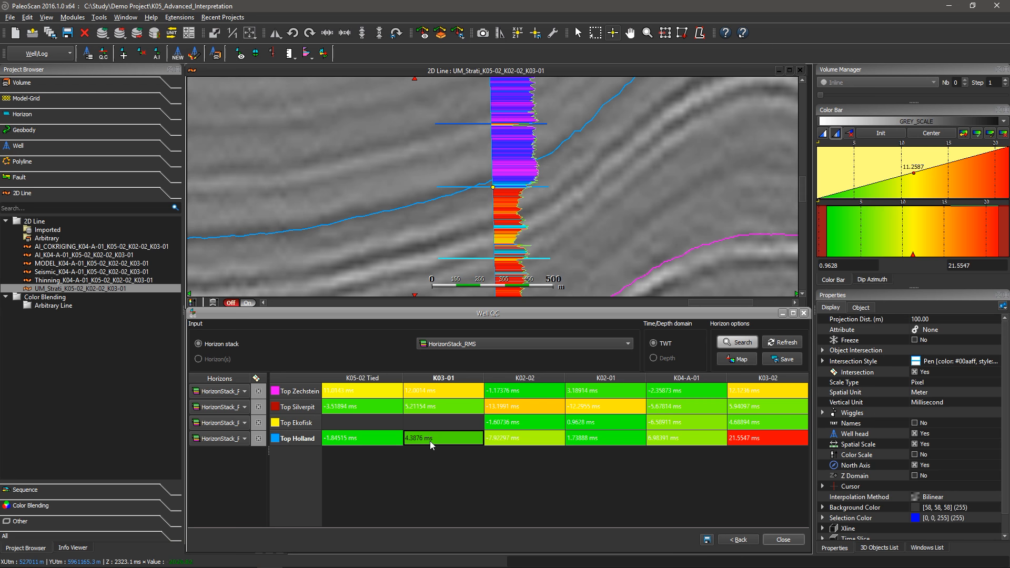
- Examine the Top Zechstein and Top Silverpit markers of well K02-02 against the seismic and horizons on the 2D line
left_click(523, 391)
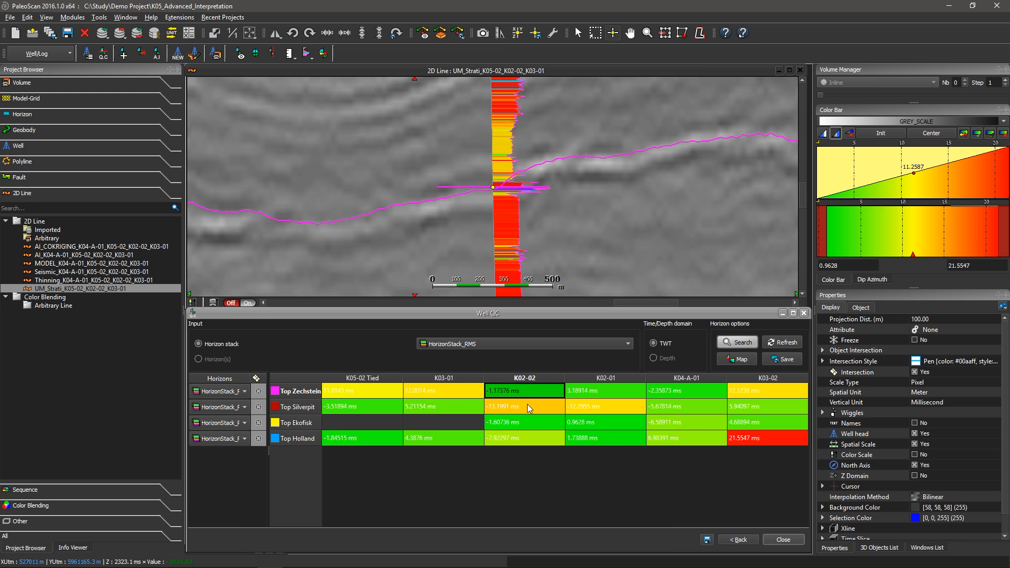
left_click(527, 404)
scroll(507, 193, "down", 10)
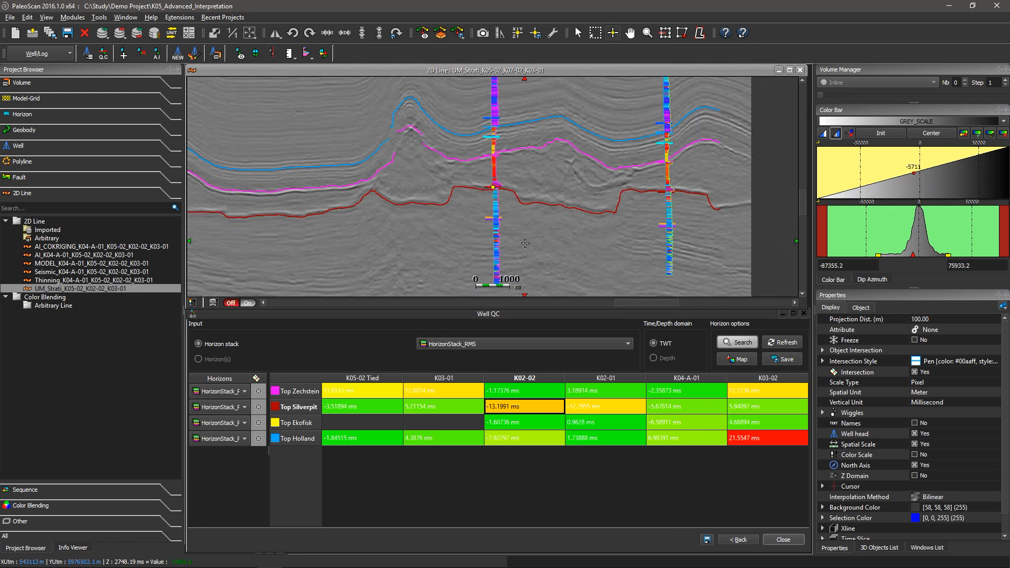
left_click_drag(459, 206, 447, 240)
scroll(446, 240, "up", 7)
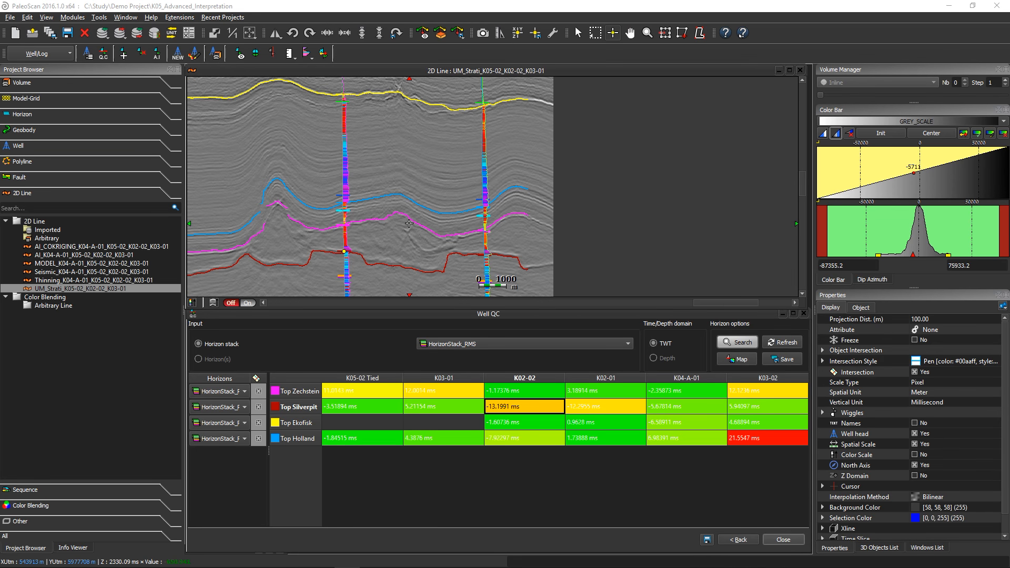
- Close the Well QC and display the AI_Cokriging volume along the enlarged UM_Strati_K05-02_K02-02_K03-01 line
left_click(804, 314)
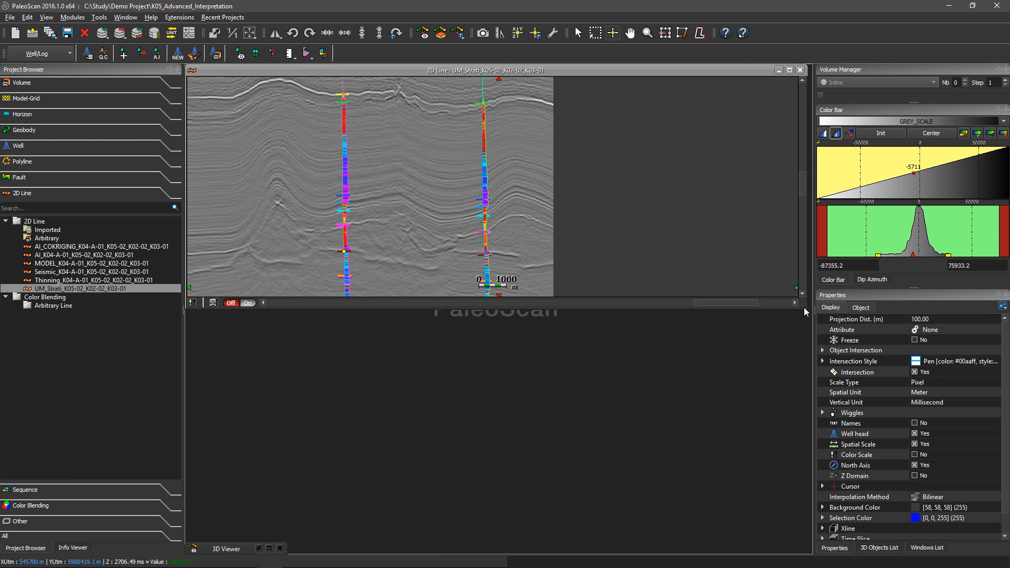
left_click_drag(807, 308, 812, 553)
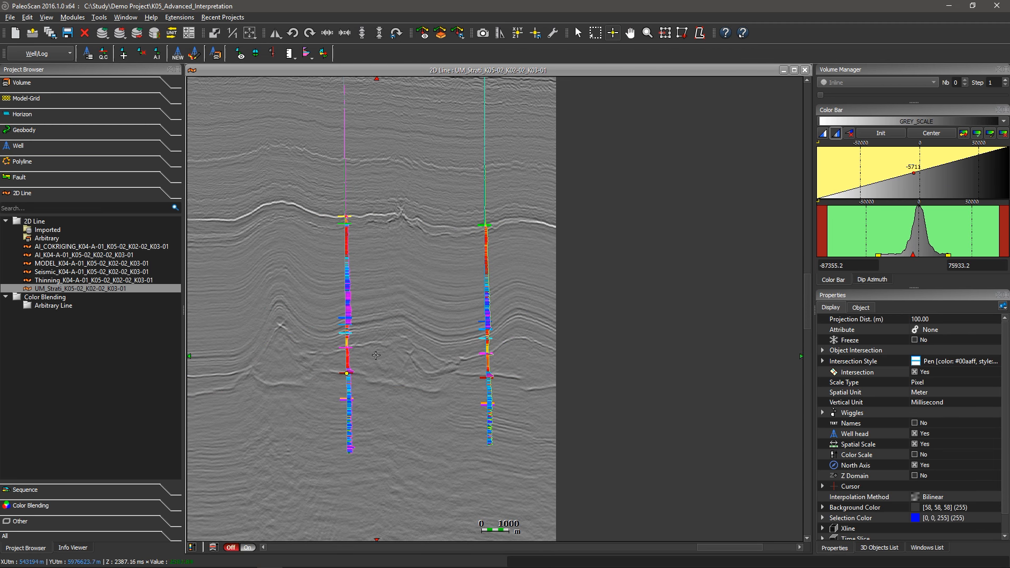
left_click(56, 84)
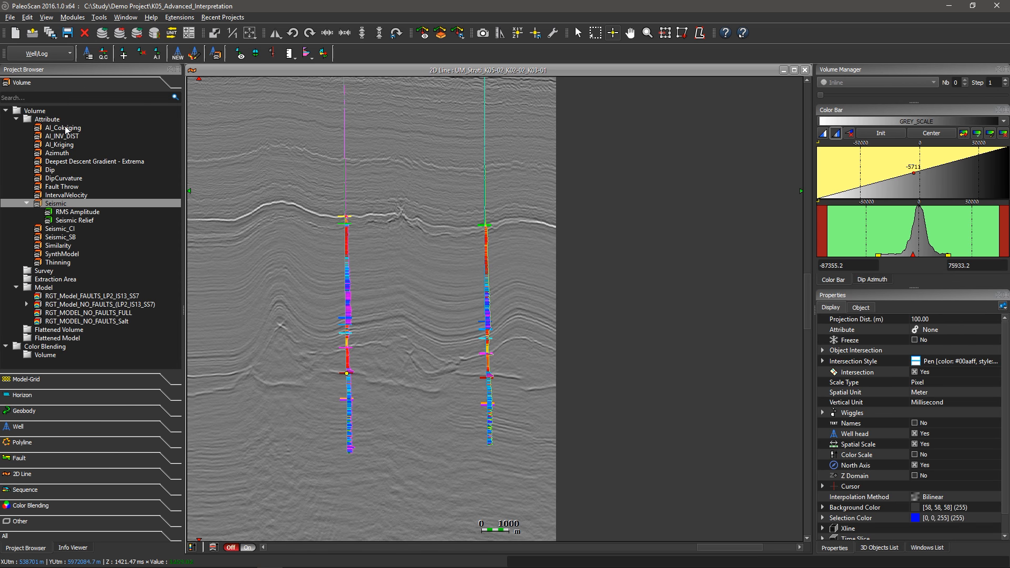
left_click_drag(65, 130, 324, 254)
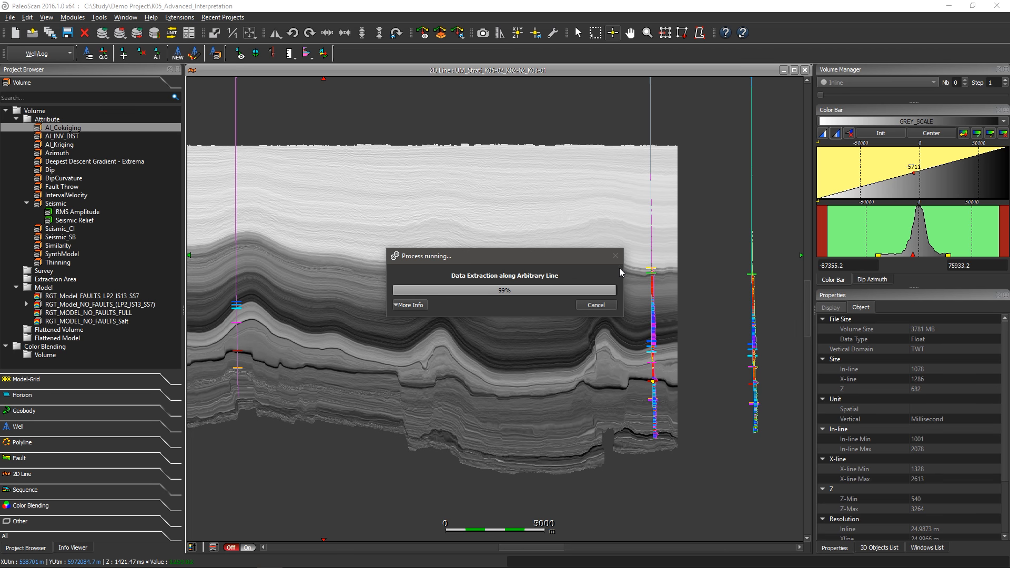
- Select the AI log of well K02-02 on the 2D line to bring up its colour bar
left_click_drag(713, 256, 544, 276)
scroll(573, 272, "up", 6)
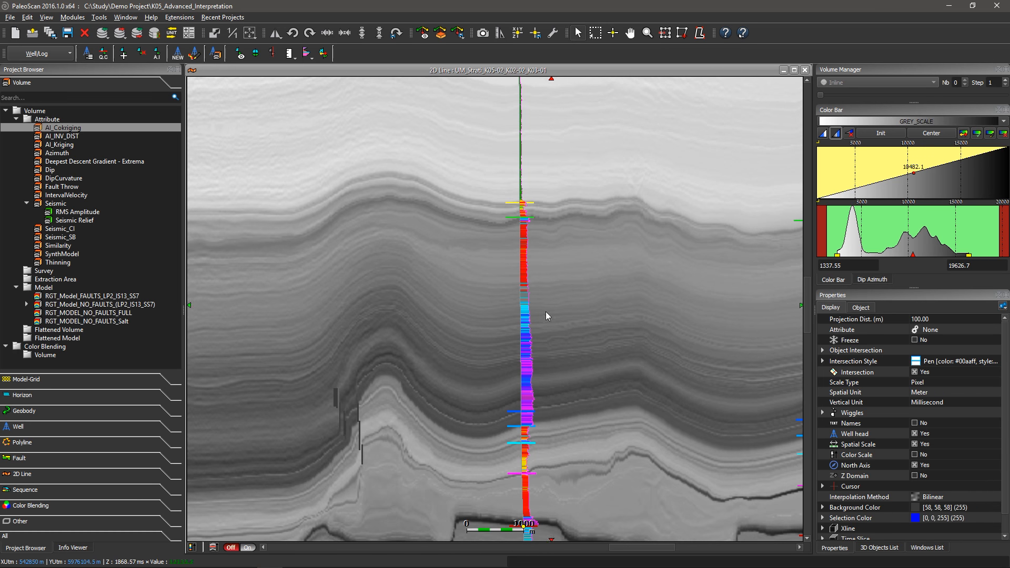
left_click(525, 328)
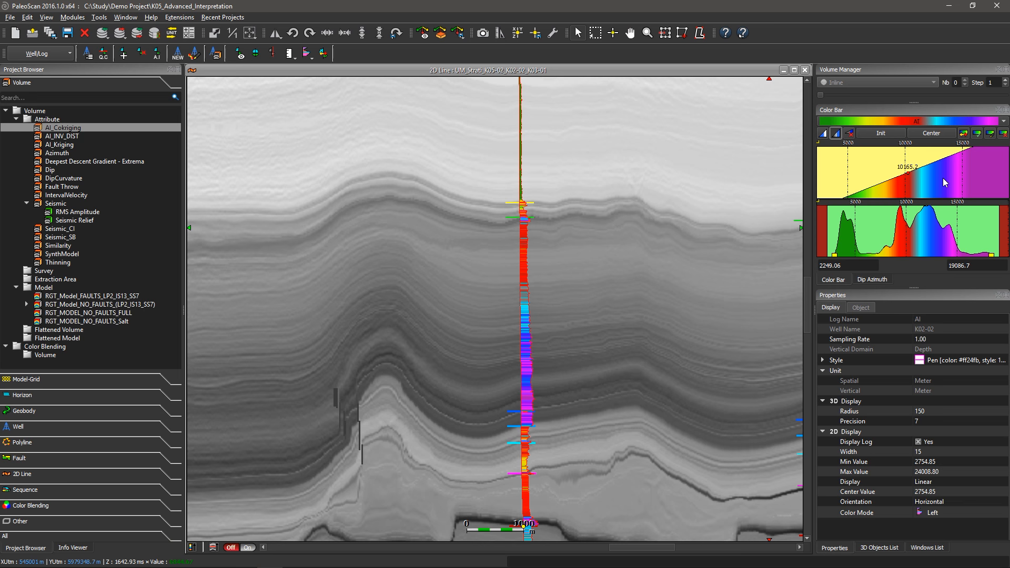